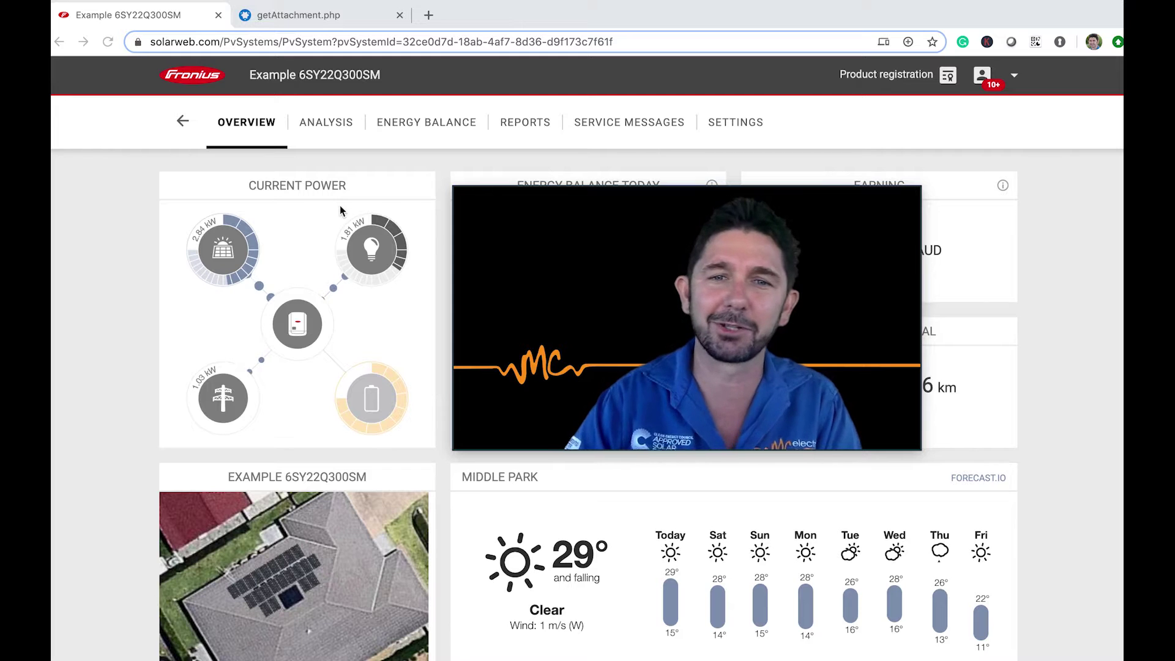
- Open the PV system's settings page
{"action": "left_click_drag", "start_coordinate": [690, 181], "coordinate": [398, 184]}
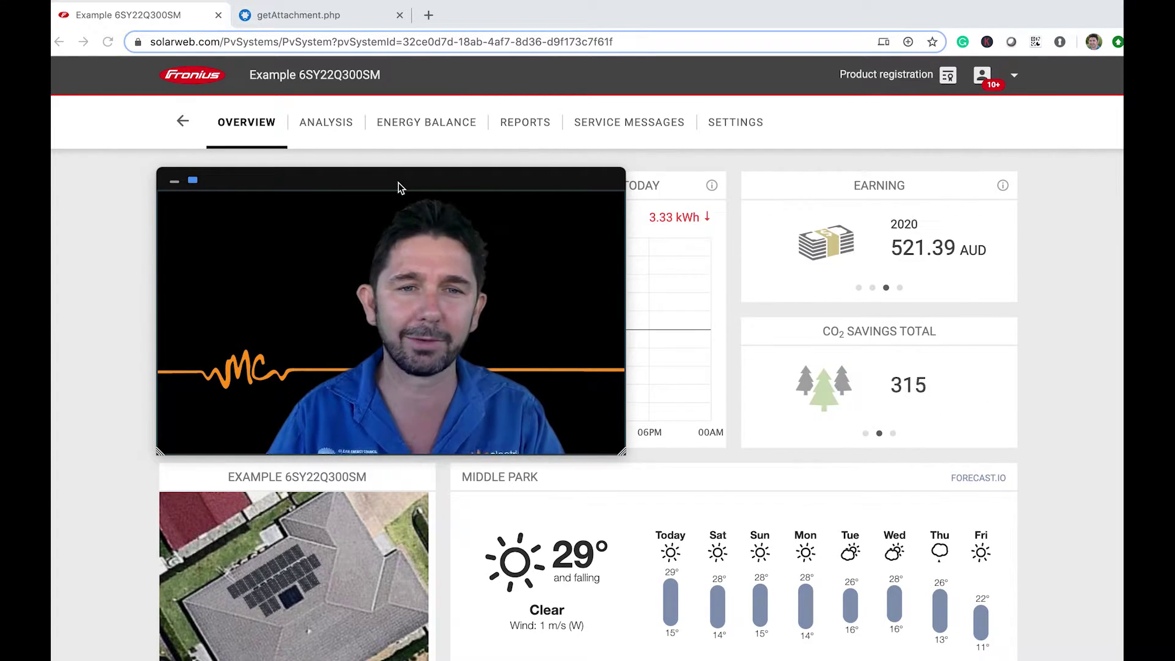
{"action": "left_click_drag", "start_coordinate": [398, 187], "coordinate": [483, 191]}
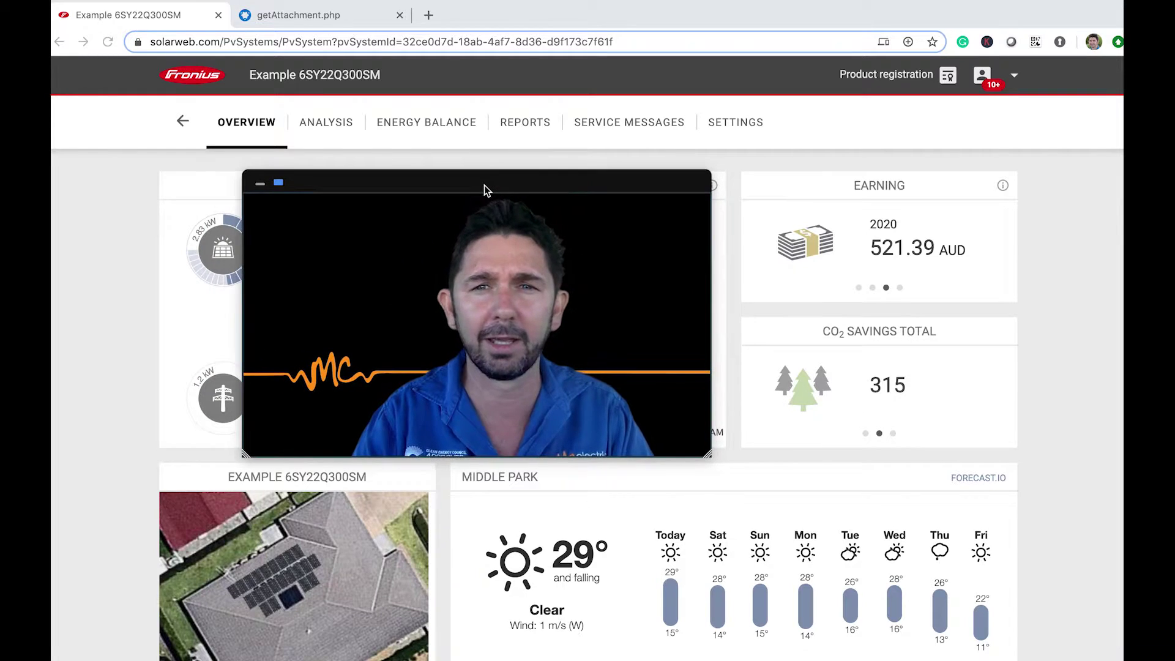
{"action": "left_click", "coordinate": [728, 123]}
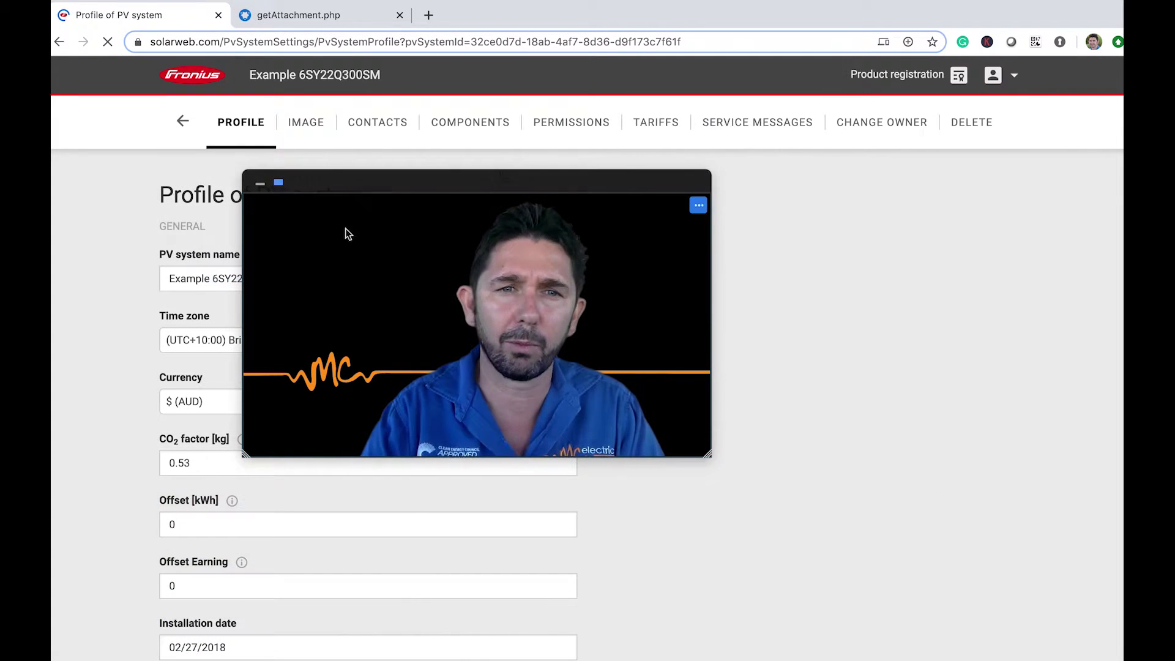
{"action": "left_click_drag", "start_coordinate": [398, 181], "coordinate": [735, 173]}
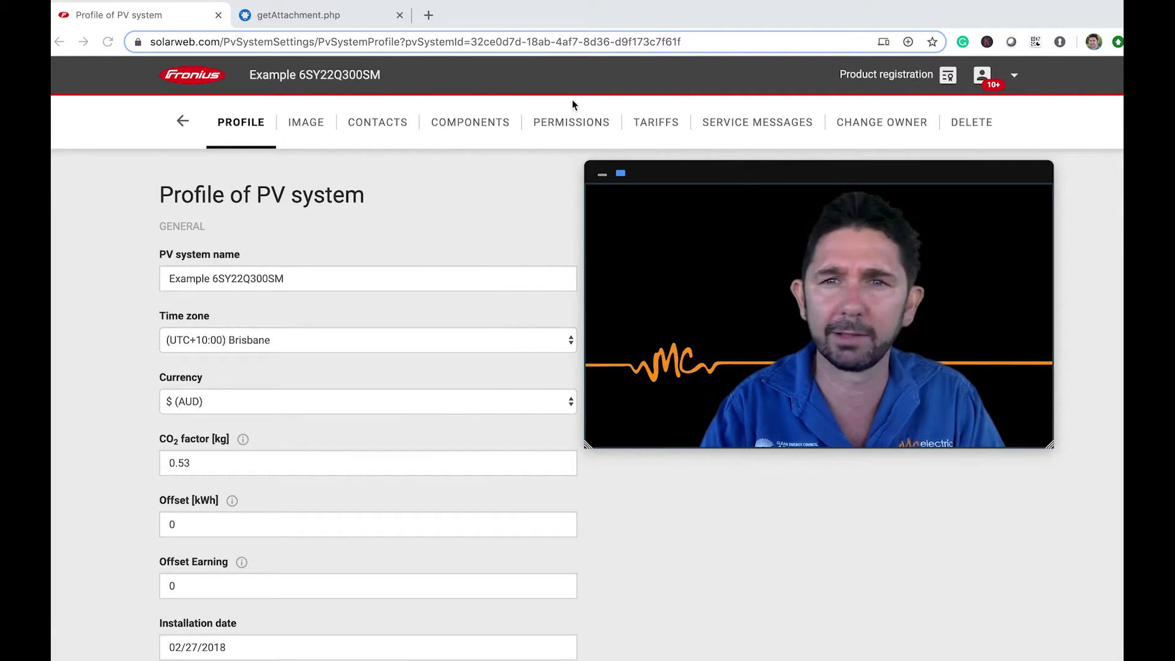
- Show the Tariffs settings and highlight the Reference and Feed-in tariff headings
{"action": "left_click", "coordinate": [655, 123]}
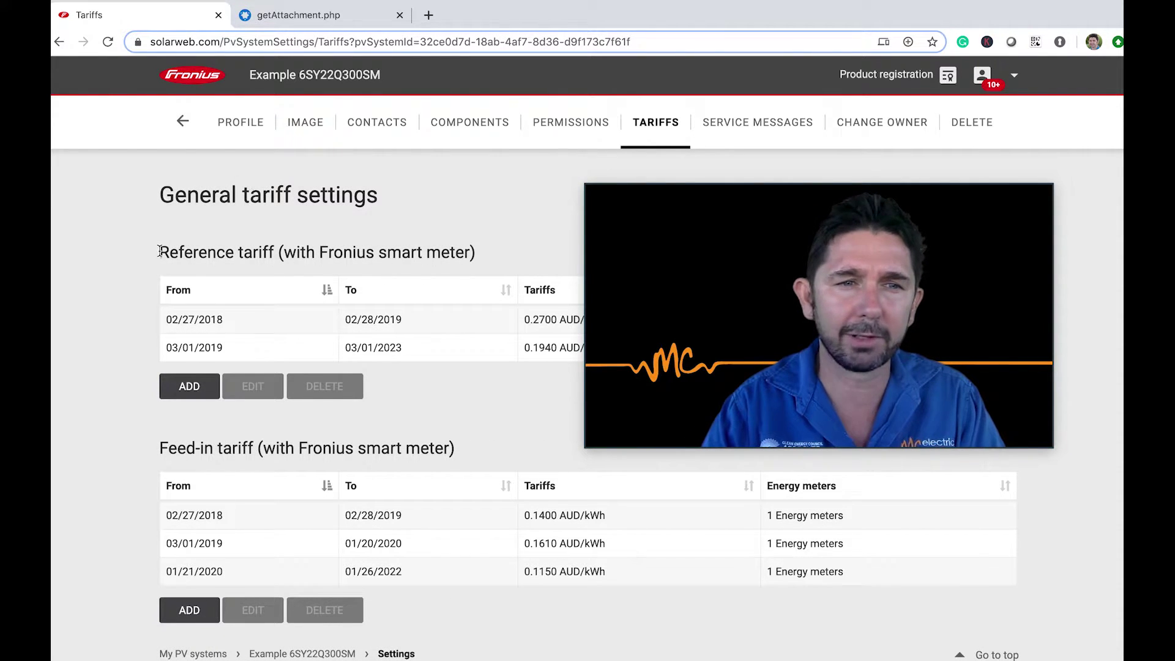
{"action": "left_click_drag", "start_coordinate": [159, 251], "coordinate": [365, 241]}
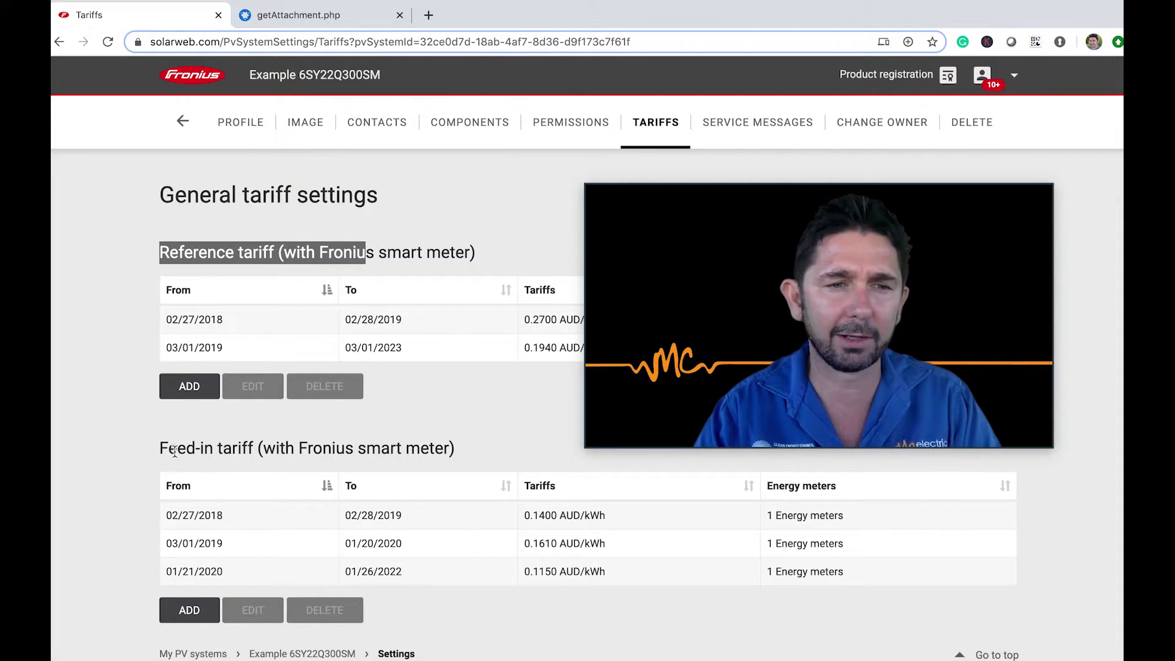
{"action": "left_click_drag", "start_coordinate": [156, 448], "coordinate": [351, 469]}
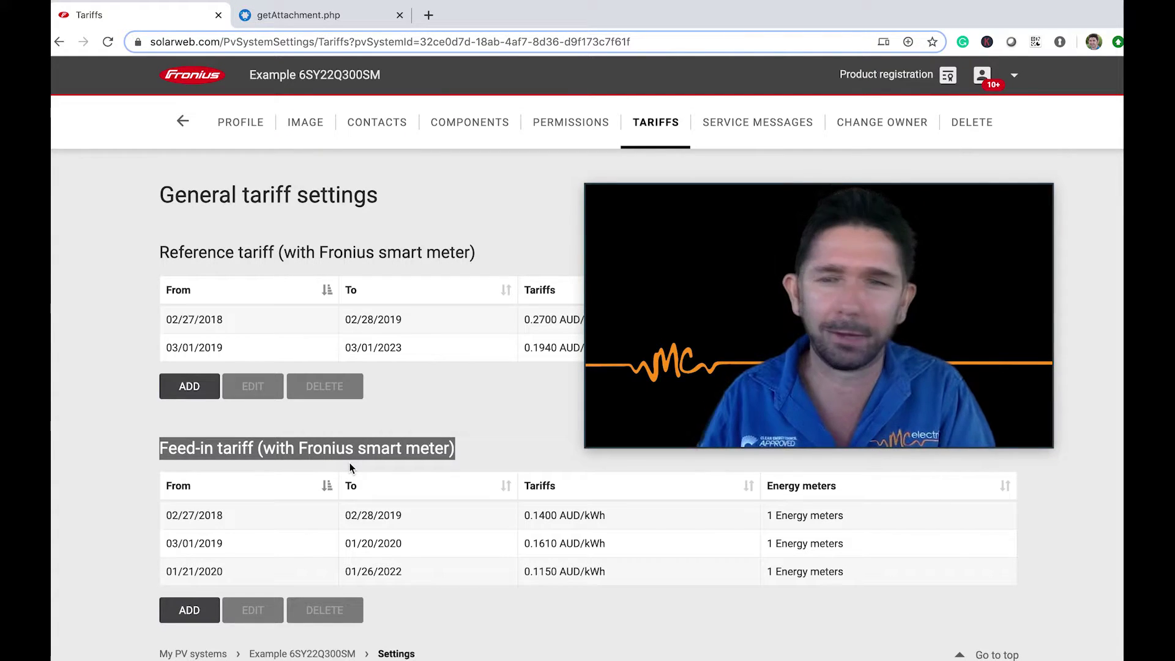
{"action": "left_click", "coordinate": [347, 448]}
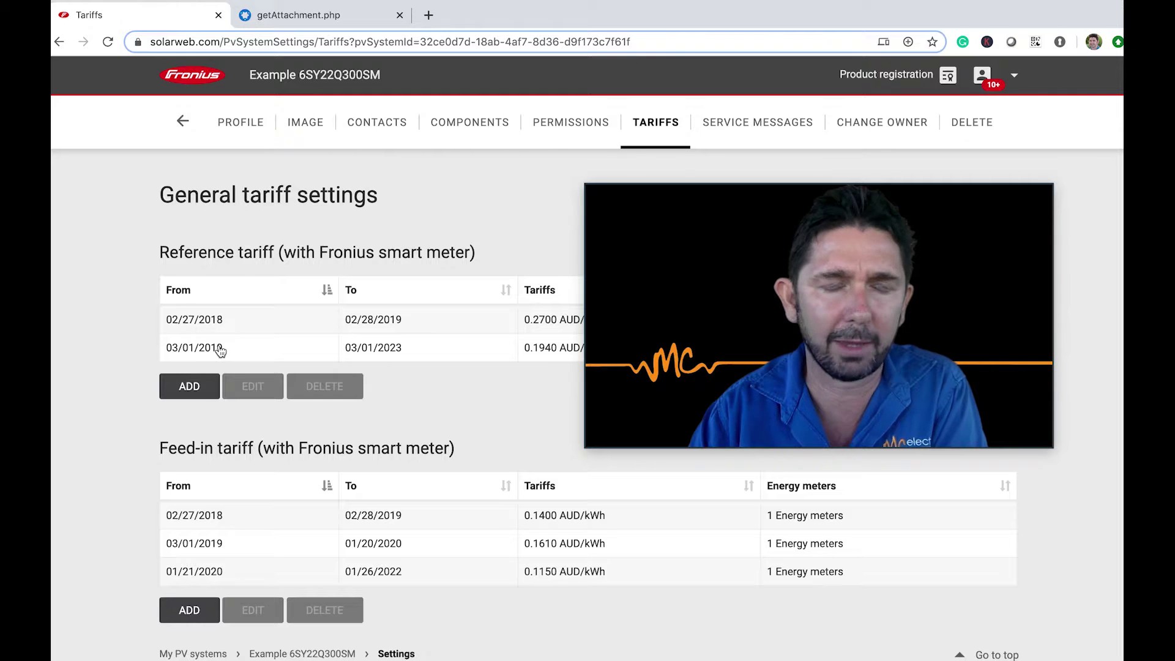
{"action": "left_click", "coordinate": [189, 387]}
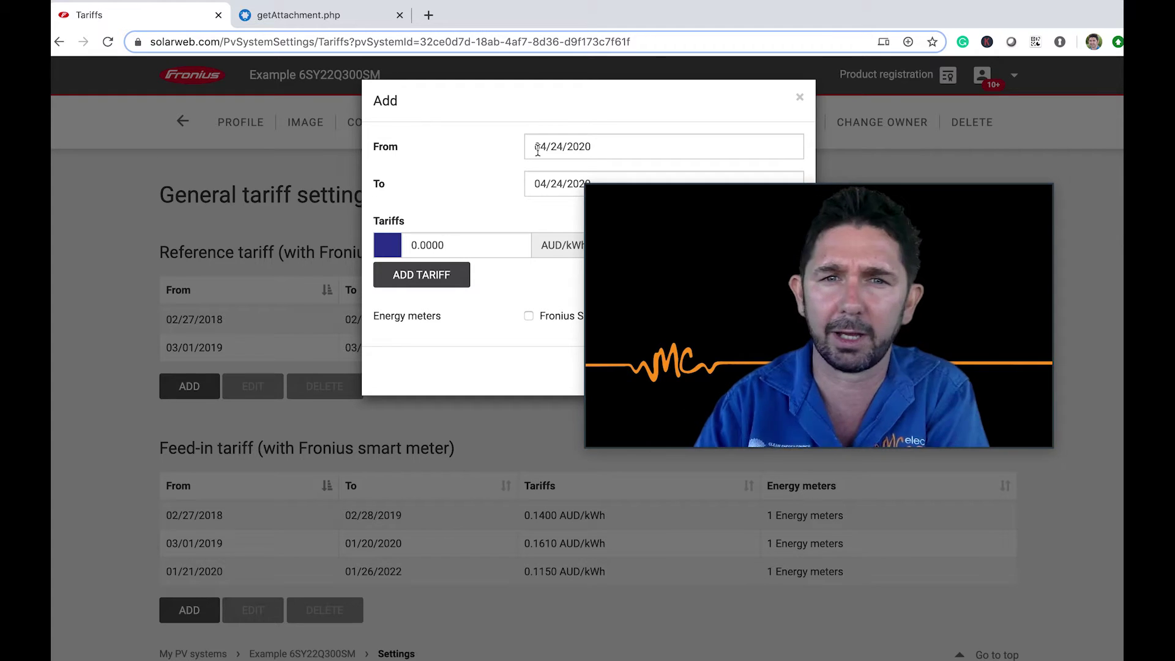
{"action": "left_click", "coordinate": [799, 97]}
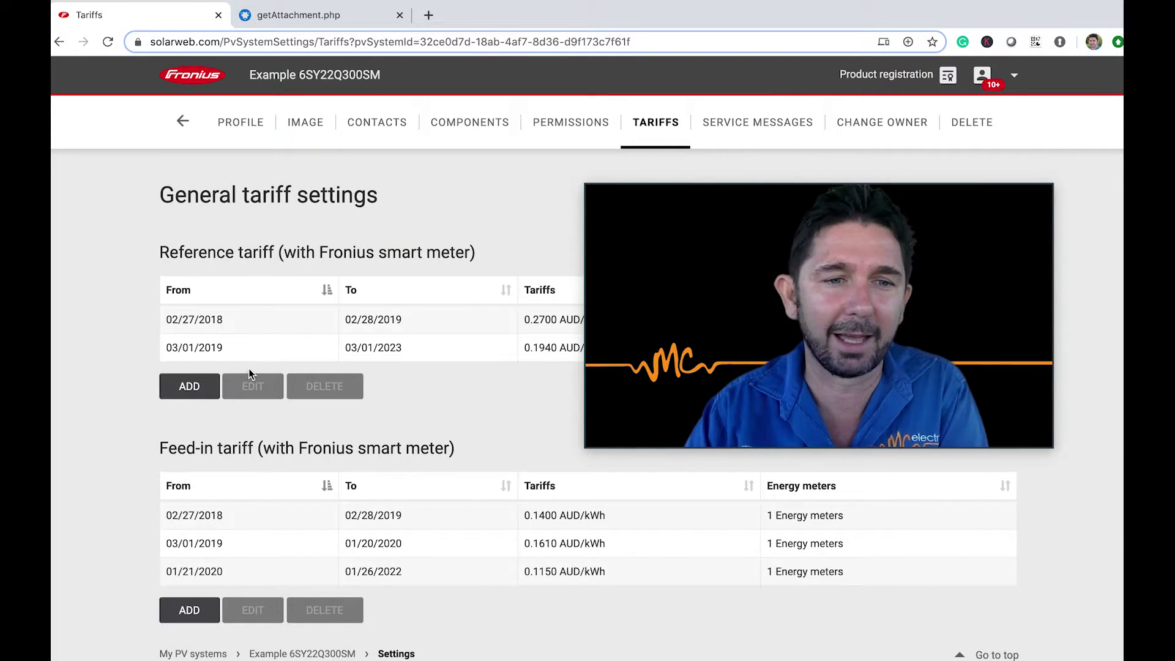
{"action": "left_click", "coordinate": [256, 323]}
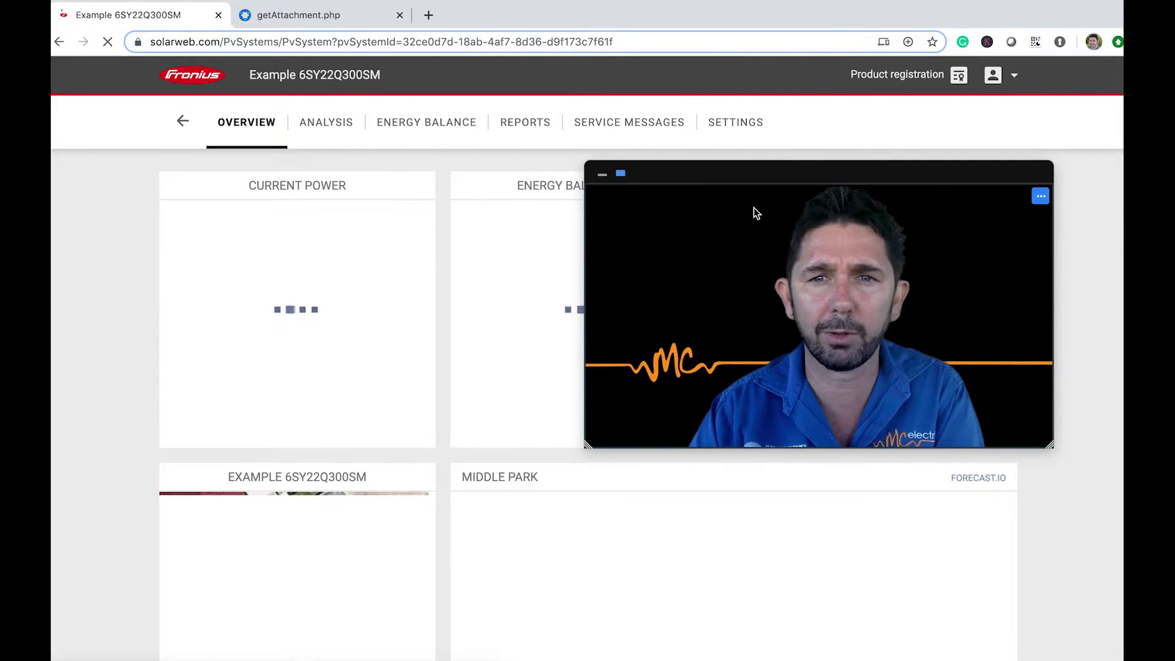
- Return to the Overview tiles showing today's 19.60 kWh / 3.33 kWh balance and 4,111.41 AUD earnings
{"action": "left_click_drag", "start_coordinate": [815, 182], "coordinate": [428, 178]}
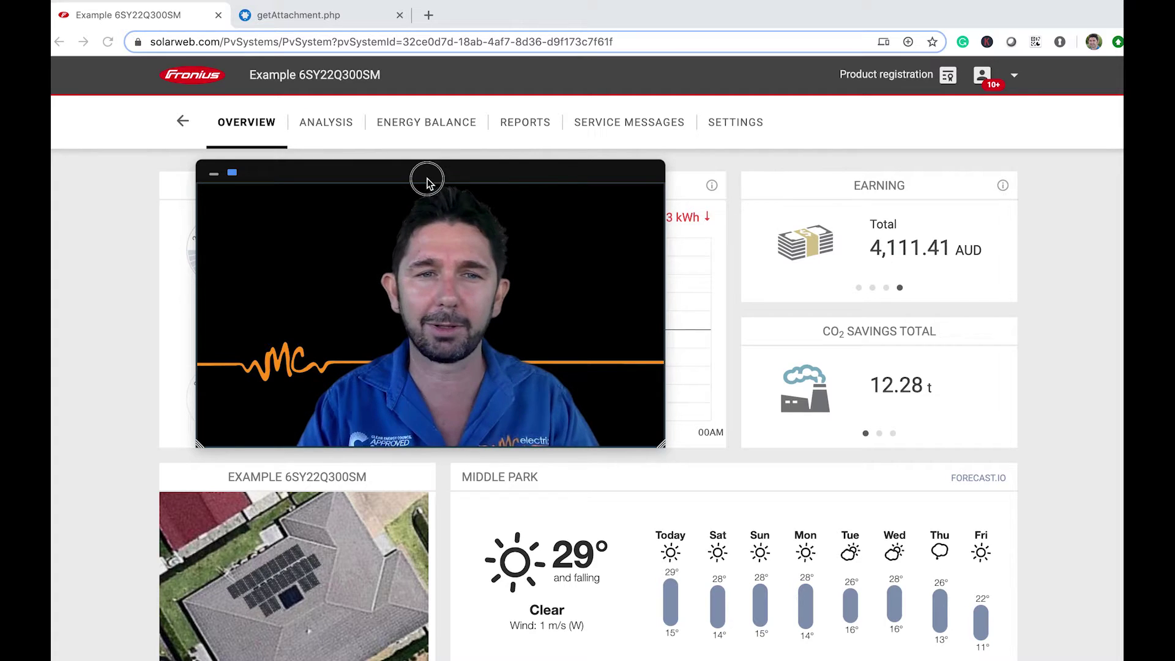
{"action": "left_click_drag", "start_coordinate": [426, 183], "coordinate": [472, 182]}
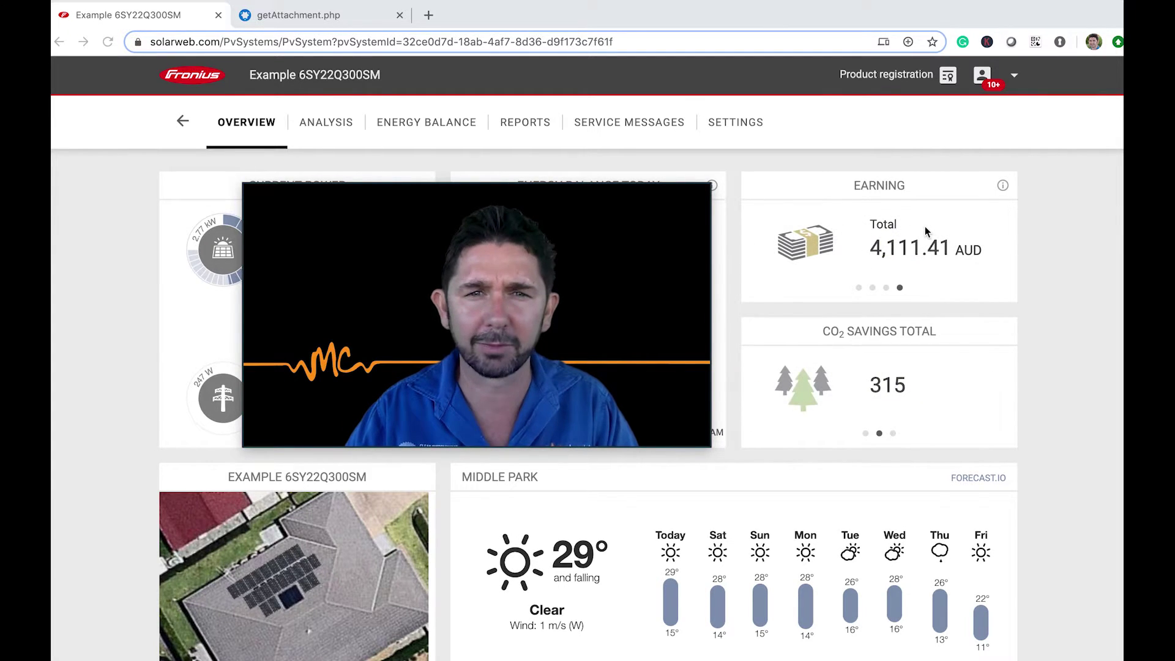
{"action": "mouse_move", "coordinate": [543, 194]}
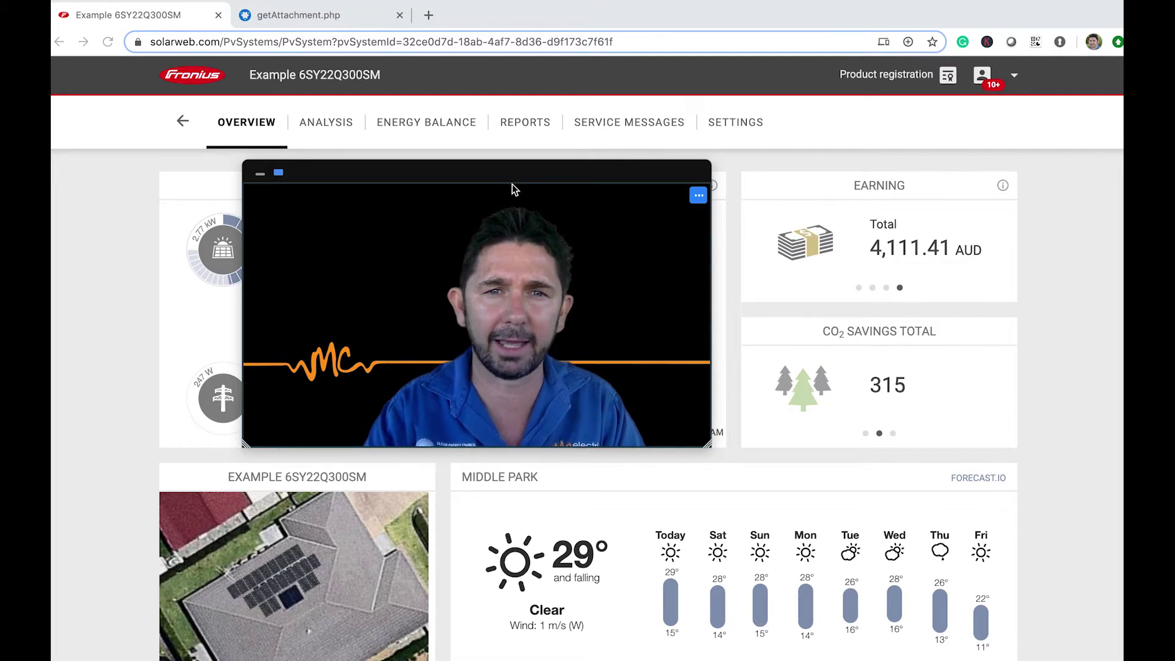
{"action": "left_click_drag", "start_coordinate": [511, 186], "coordinate": [892, 192]}
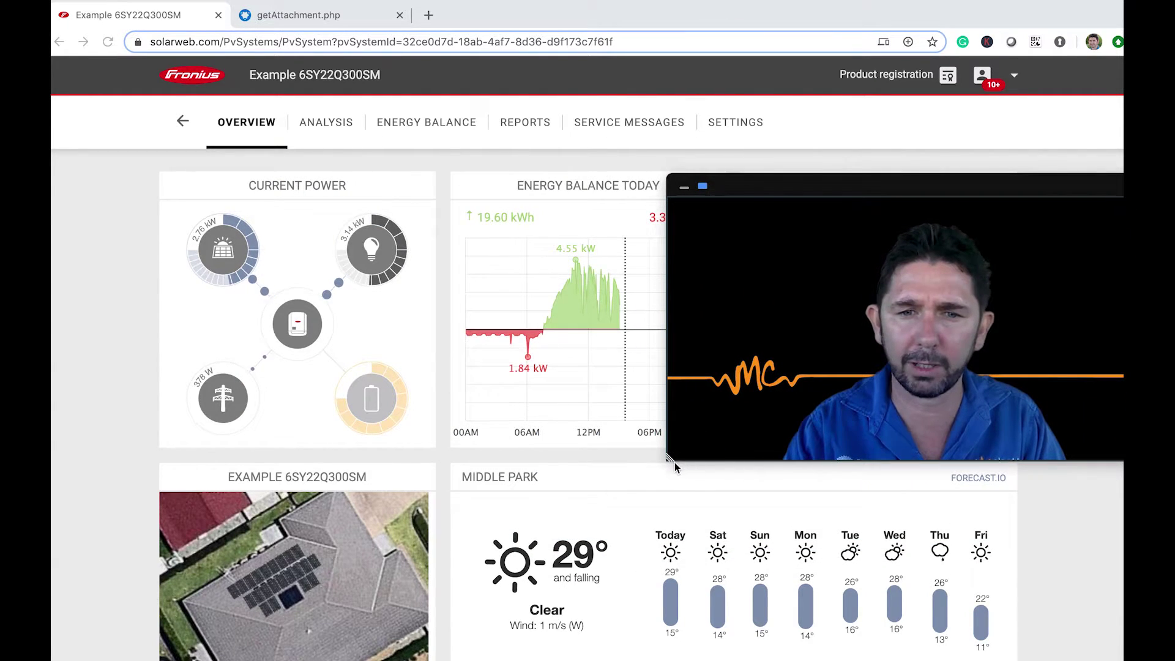
{"action": "left_click_drag", "start_coordinate": [668, 421], "coordinate": [782, 337]}
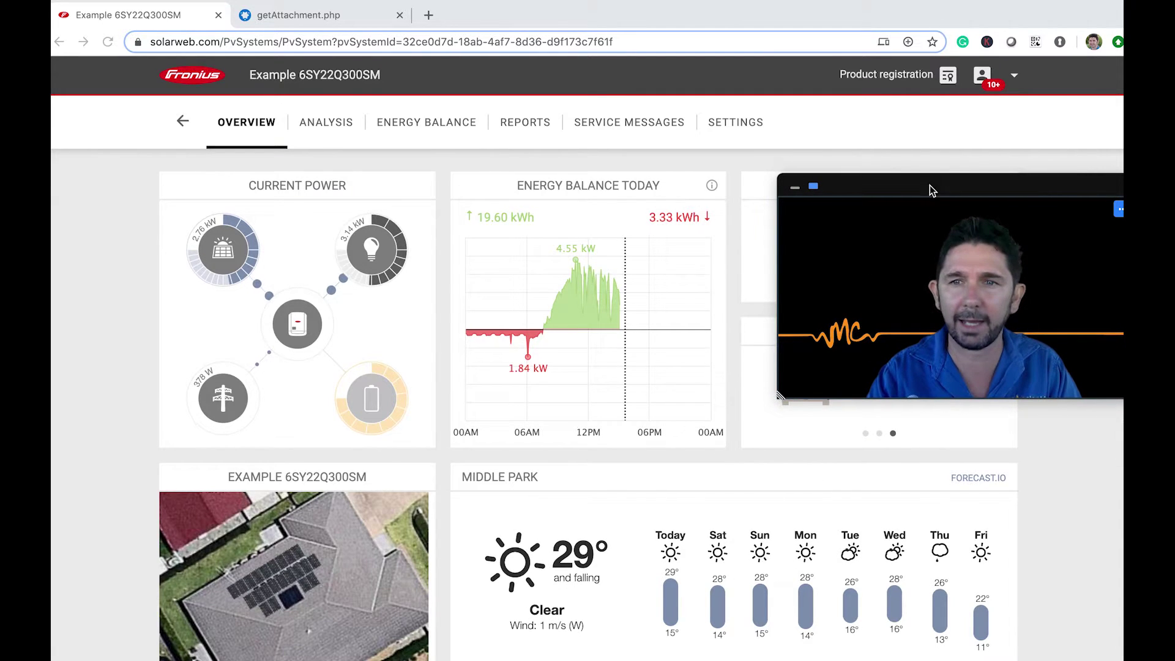
{"action": "left_click_drag", "start_coordinate": [960, 178], "coordinate": [925, 174]}
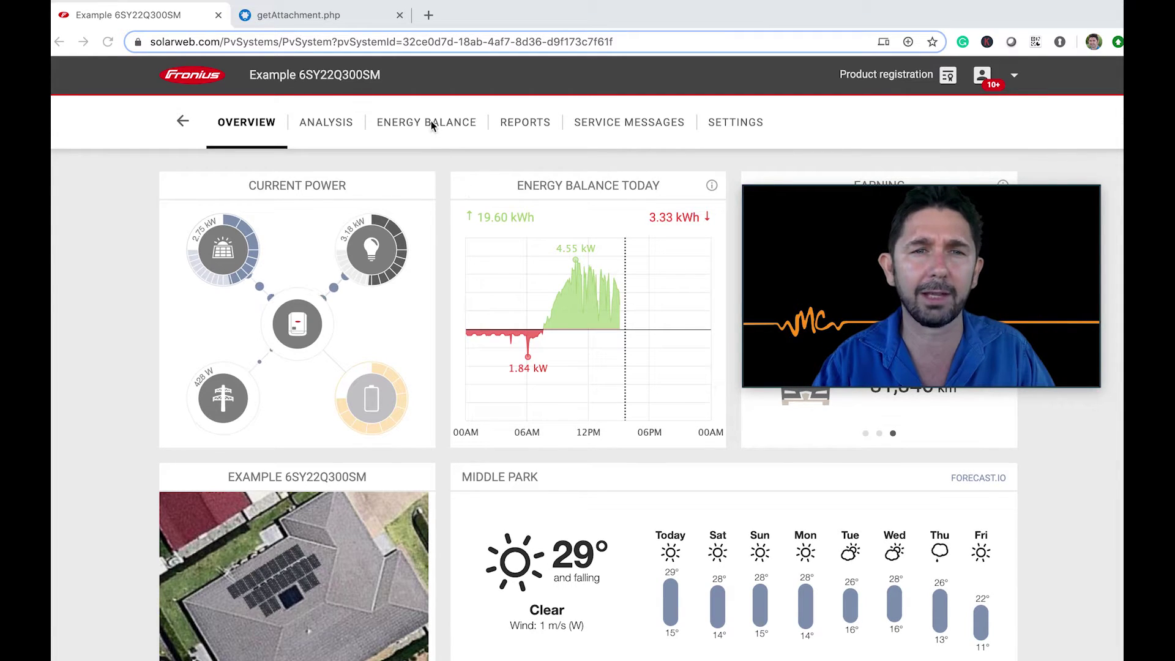
- Open the Energy balance day chart for 04/24/2020, showing 26.26 kWh of production
{"action": "left_click", "coordinate": [593, 279]}
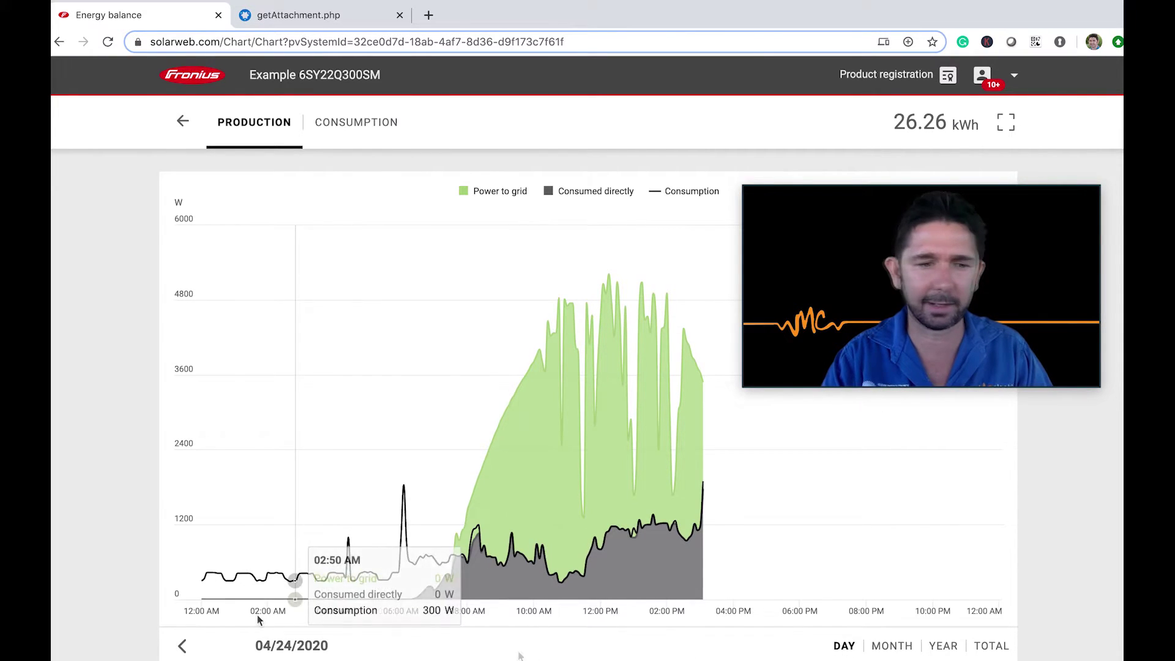
- Step the day chart back two days to 04/22/2020, showing 33.36 kWh of production
{"action": "left_click", "coordinate": [183, 647]}
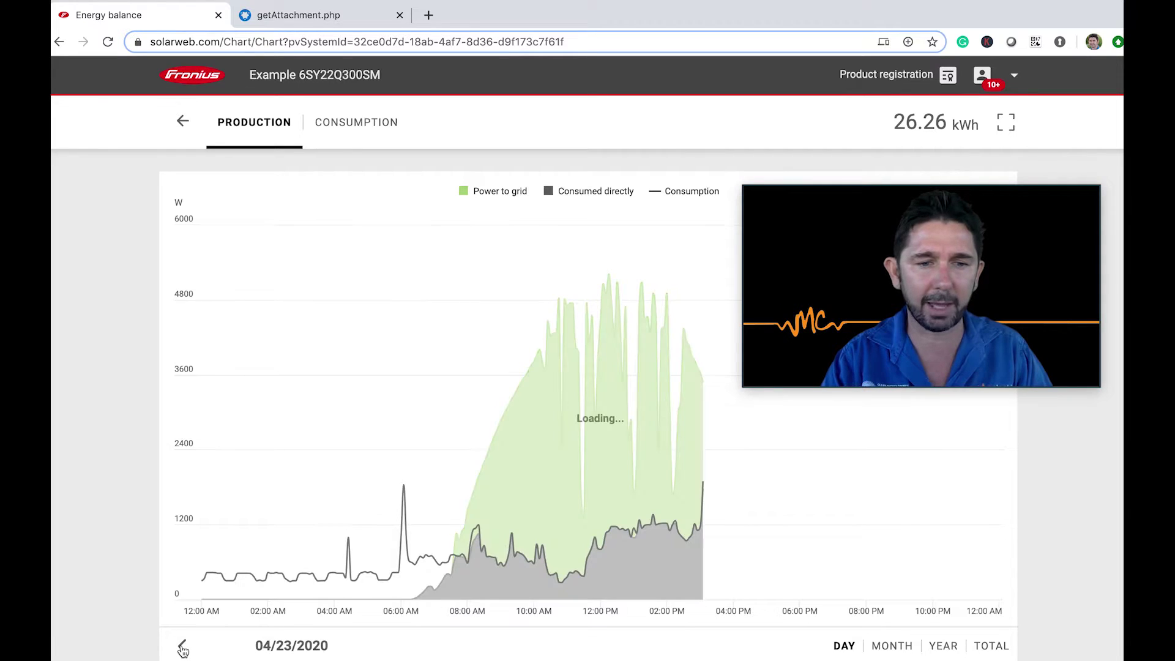
{"action": "left_click", "coordinate": [182, 648]}
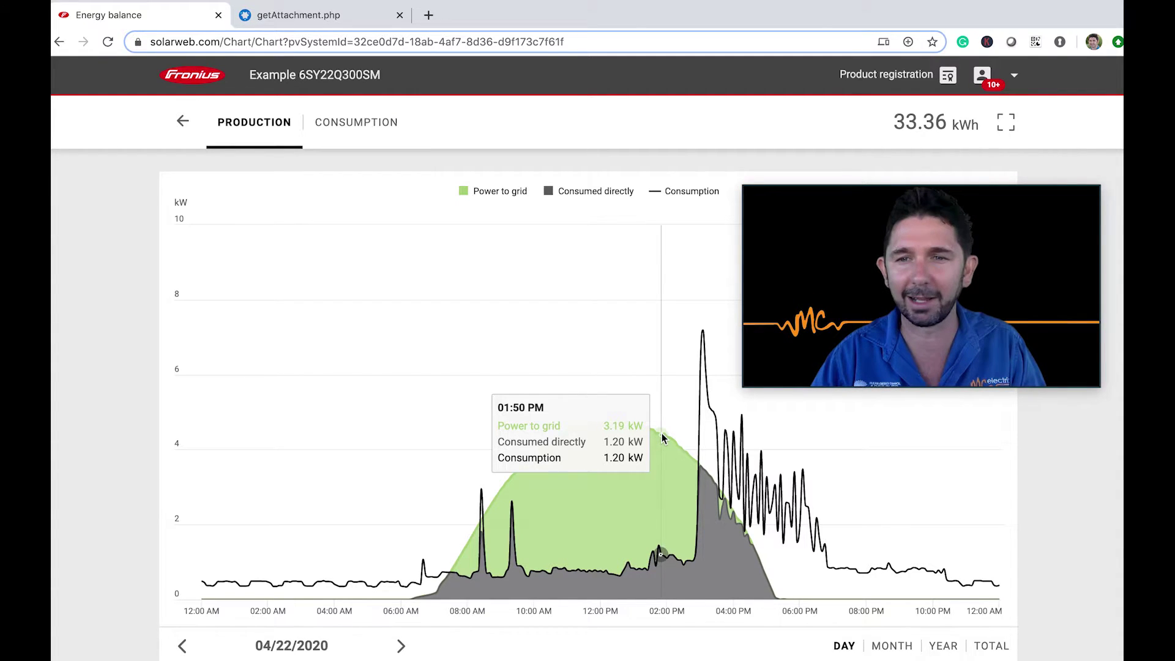
{"action": "left_click_drag", "start_coordinate": [819, 205], "coordinate": [650, 147]}
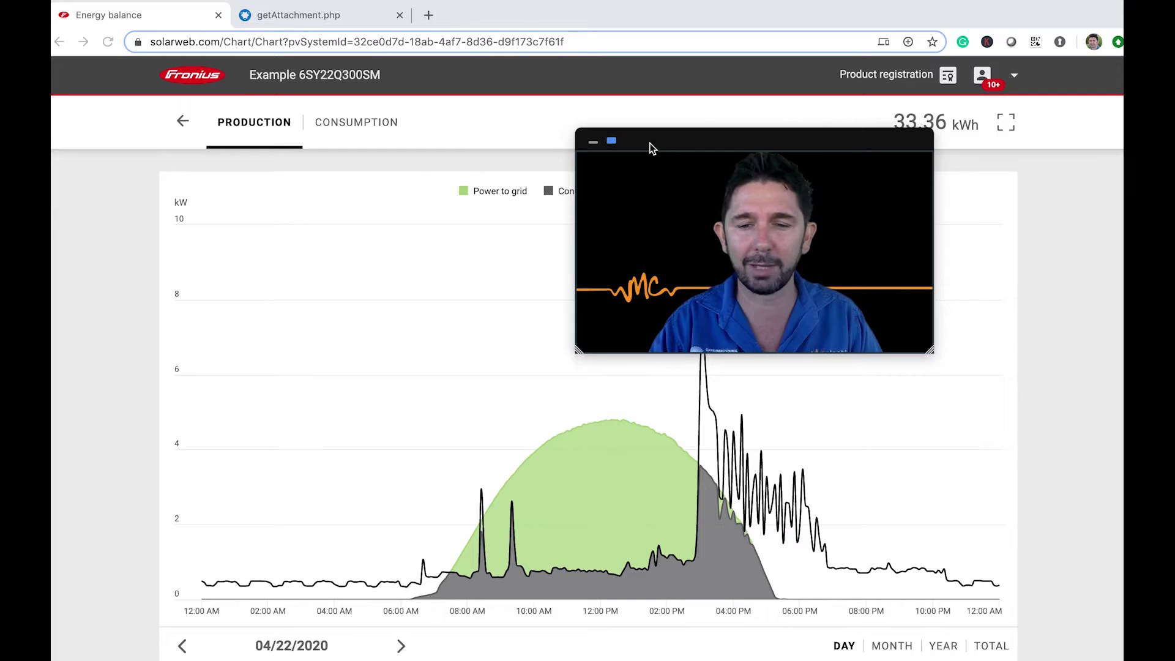
- Switch the production chart from month view to the 2019 year view totalling 11.02 MWh
{"action": "left_click", "coordinate": [895, 651]}
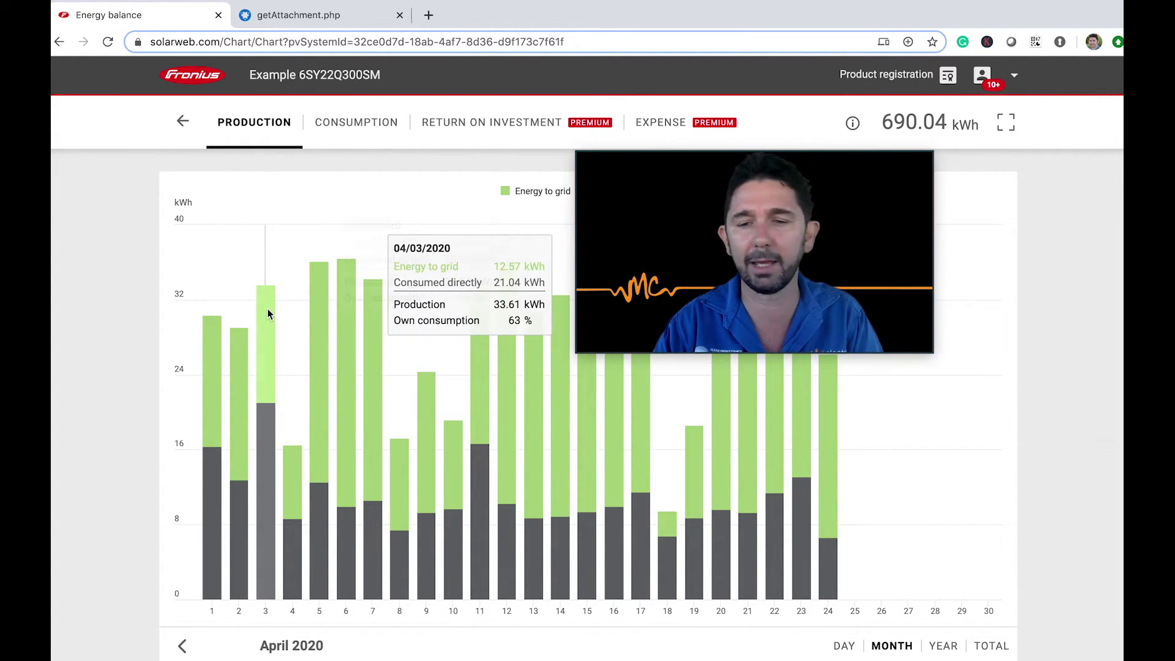
{"action": "left_click", "coordinate": [943, 648]}
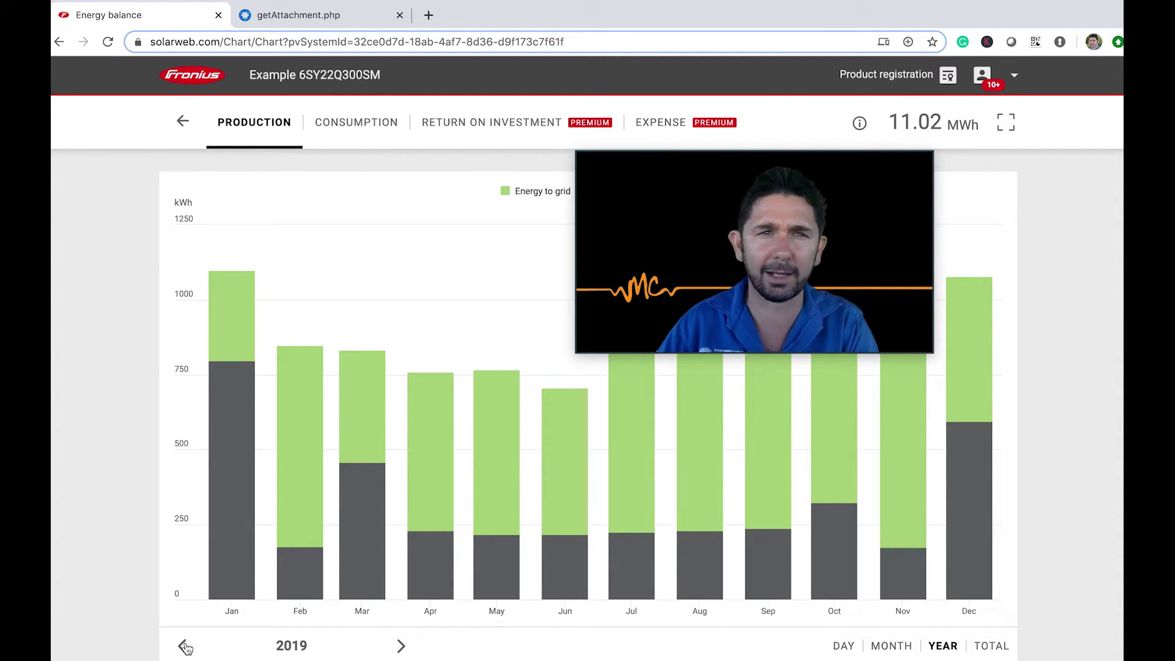
- Switch to the solar panel report PDF and find January's 31 kWh daily figure
{"action": "left_click", "coordinate": [309, 17]}
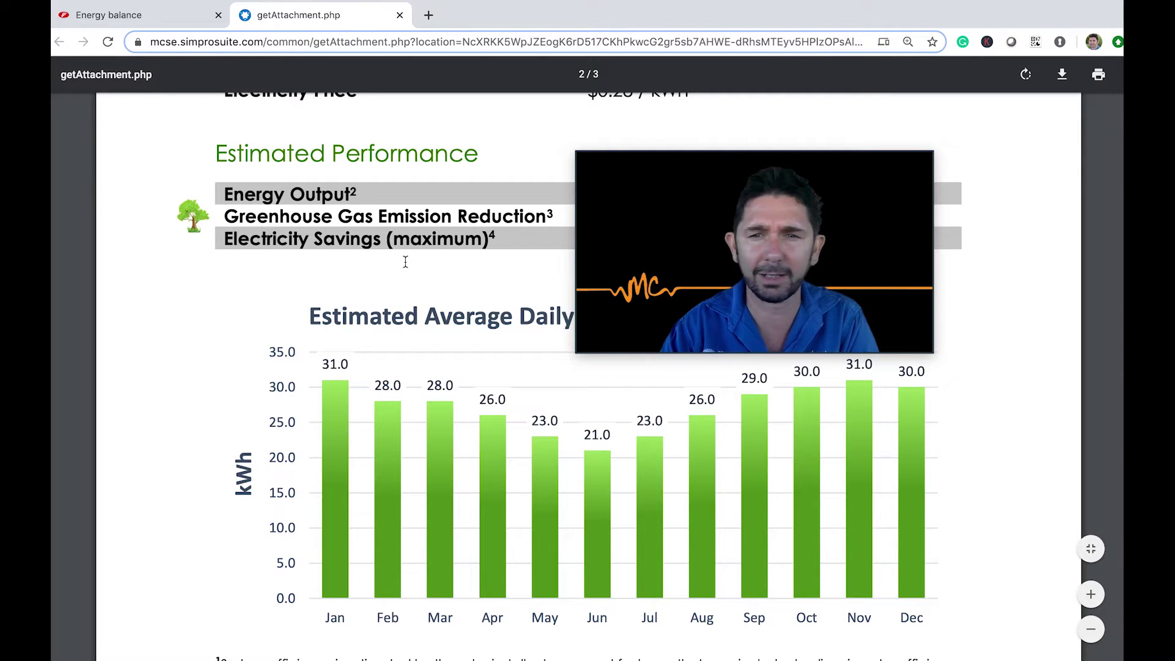
{"action": "mouse_move", "coordinate": [706, 263]}
{"action": "left_click_drag", "start_coordinate": [734, 161], "coordinate": [833, 132]}
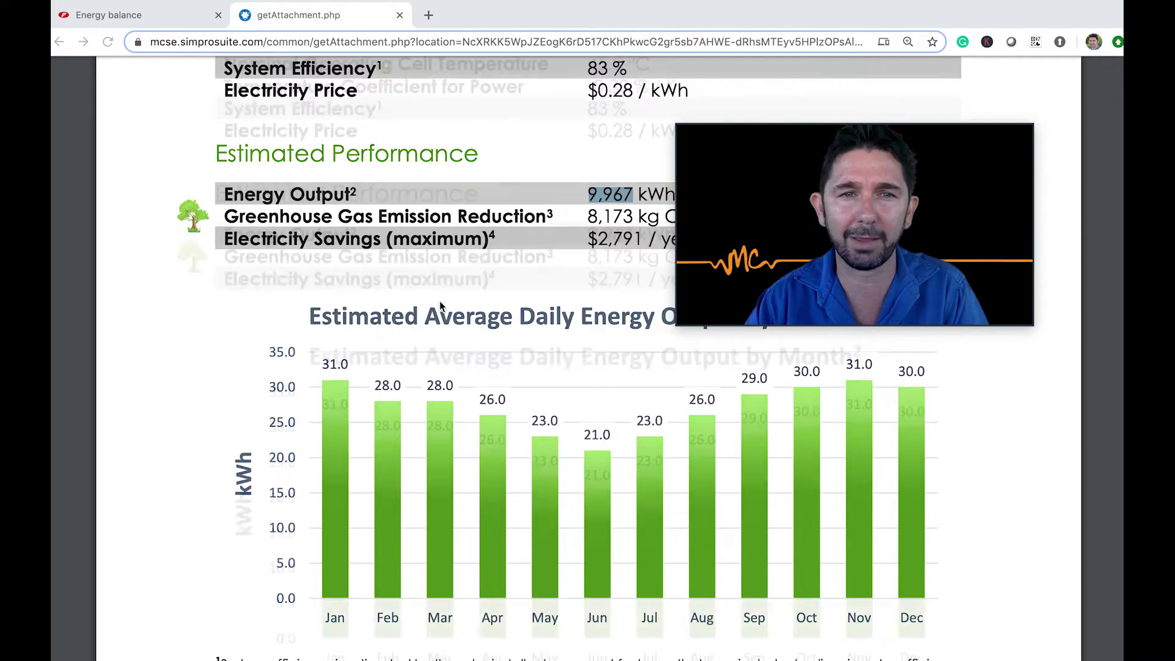
{"action": "scroll", "coordinate": [440, 304], "scroll_direction": "up", "scroll_amount": 10}
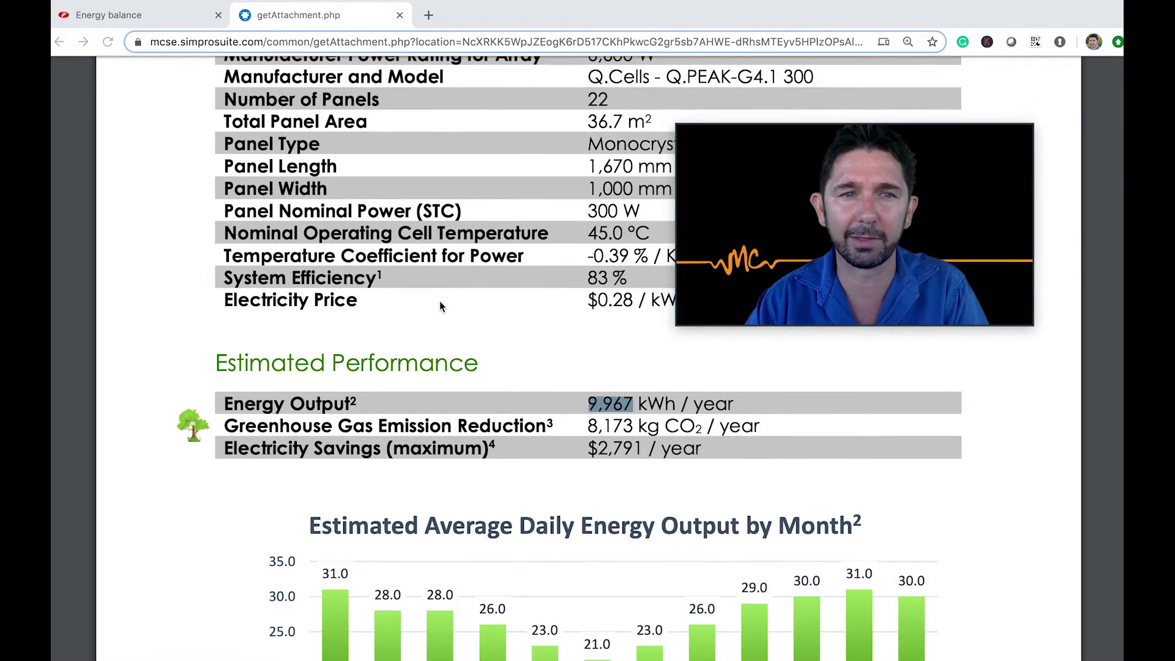
{"action": "scroll", "coordinate": [439, 303], "scroll_direction": "up", "scroll_amount": 2}
{"action": "scroll", "coordinate": [440, 303], "scroll_direction": "down", "scroll_amount": 5}
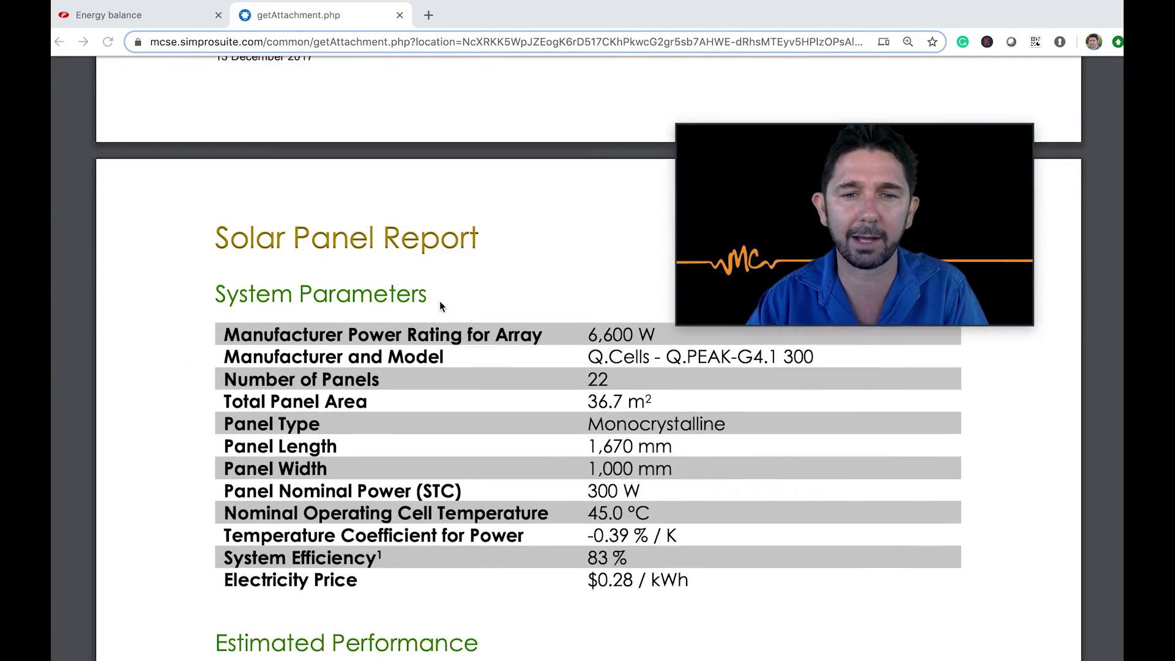
{"action": "scroll", "coordinate": [439, 303], "scroll_direction": "down", "scroll_amount": 10}
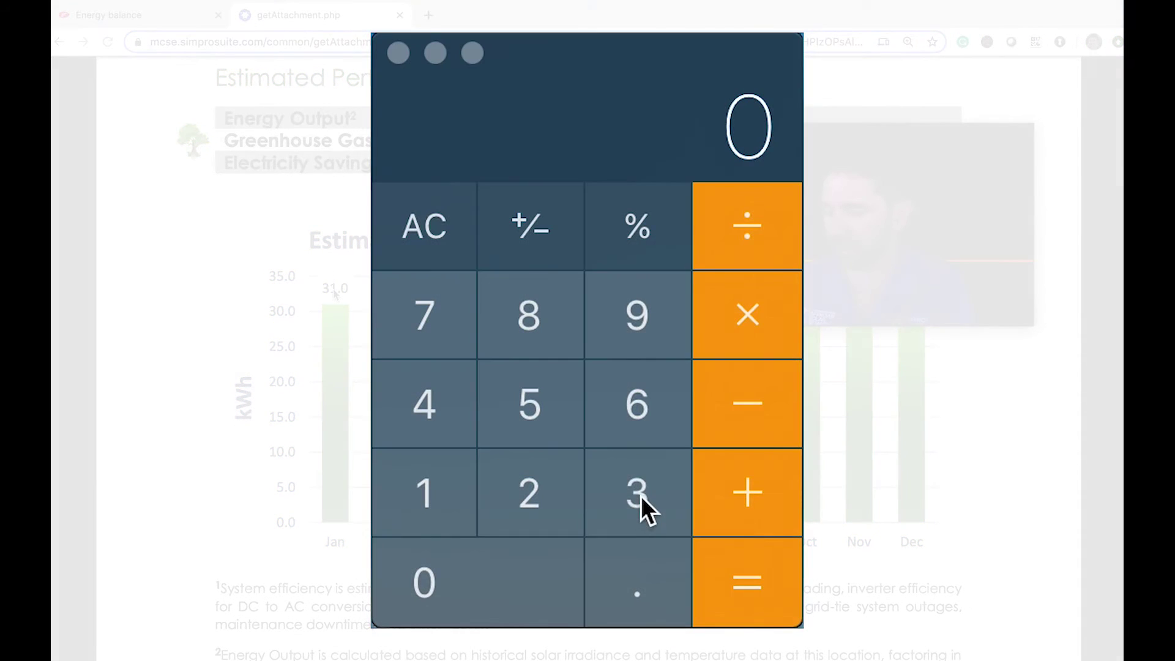
- Multiply 31 kWh by 31 days in Calculator to get 961
{"action": "left_click", "coordinate": [640, 495]}
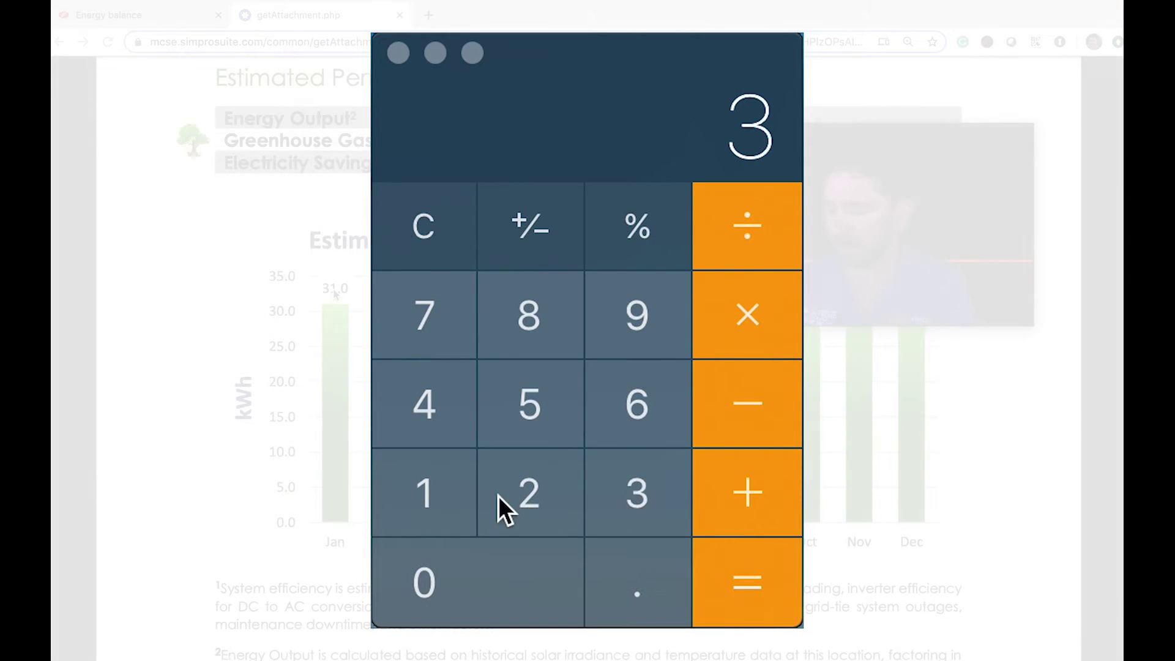
{"action": "left_click", "coordinate": [451, 495]}
{"action": "left_click", "coordinate": [789, 321]}
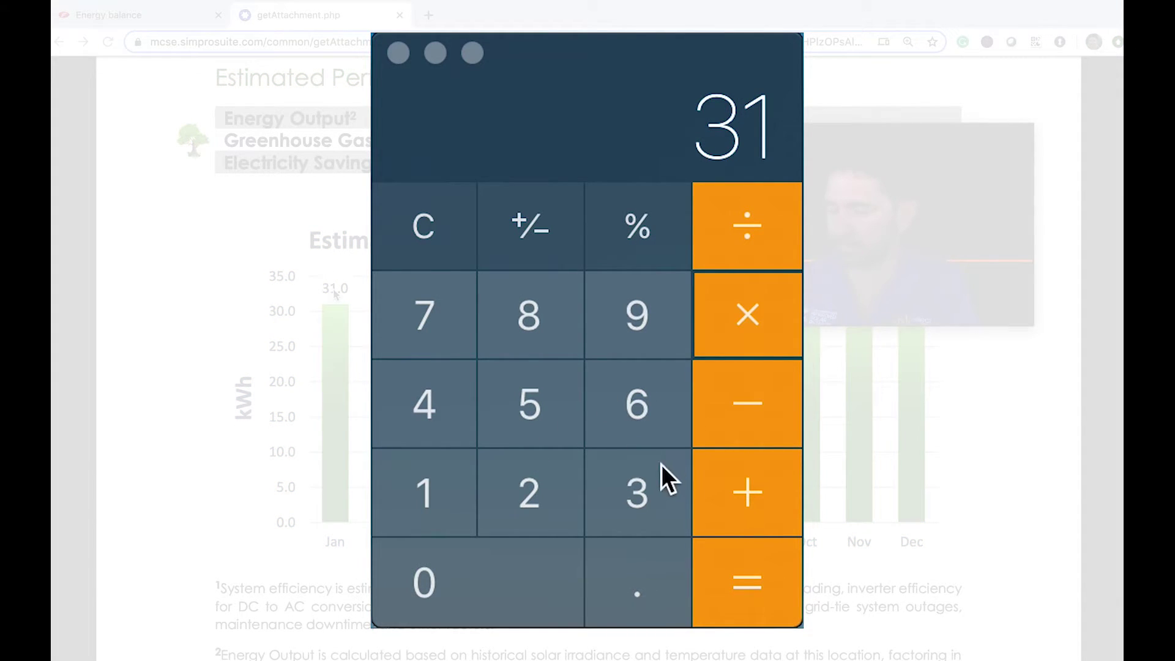
{"action": "left_click", "coordinate": [650, 483]}
{"action": "left_click", "coordinate": [435, 493]}
{"action": "left_click", "coordinate": [745, 592]}
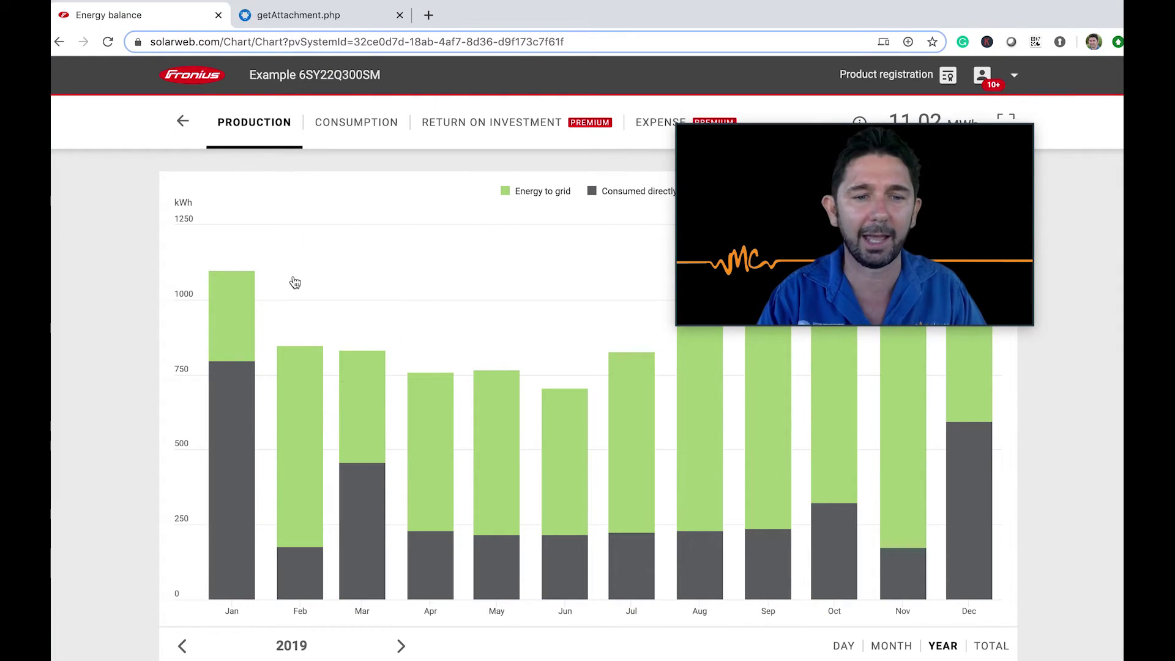
- Review 2019 monthly production bars: January highest near 1,100 kWh, June lowest near 700 kWh
{"action": "mouse_move", "coordinate": [231, 440]}
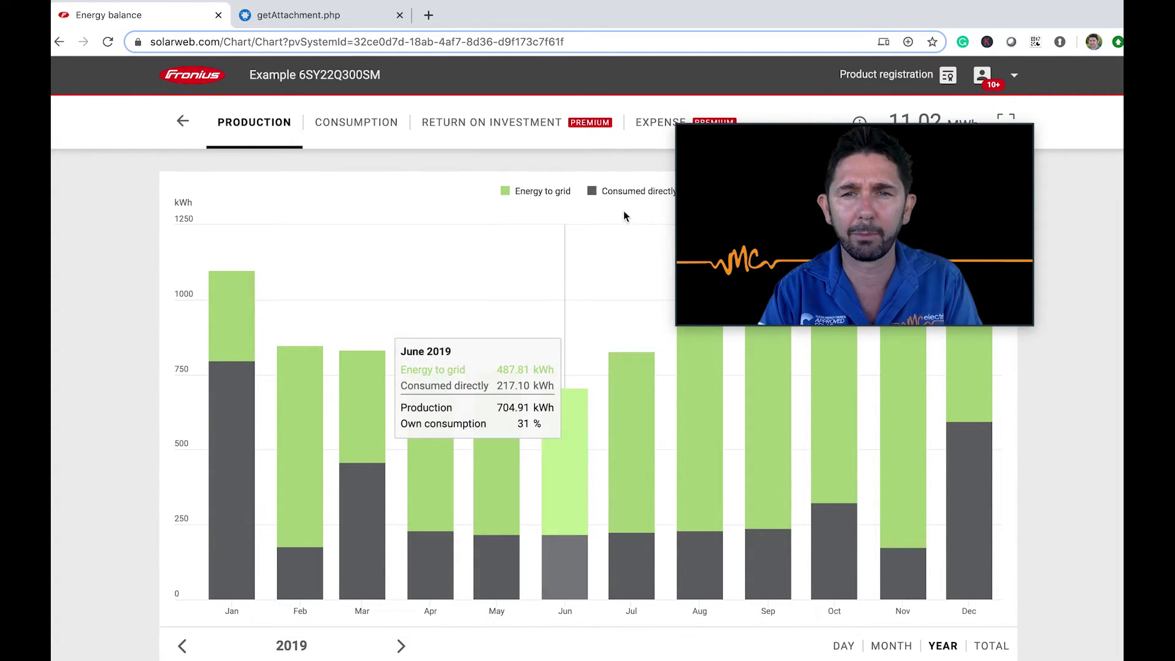
{"action": "left_click_drag", "start_coordinate": [794, 119], "coordinate": [883, 110]}
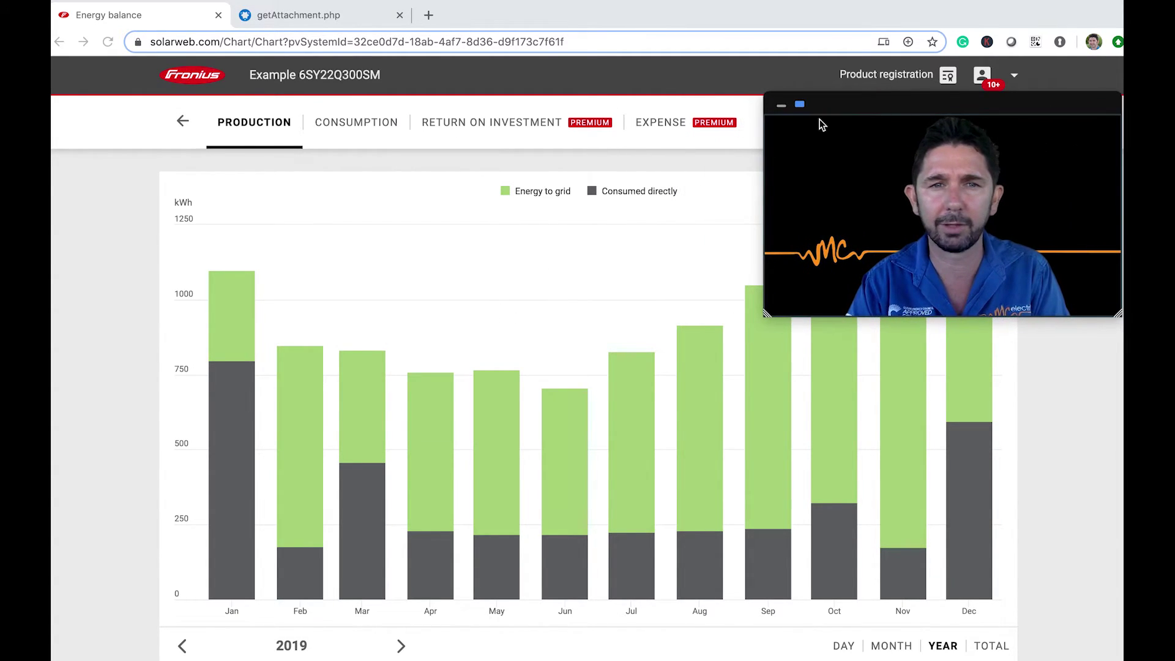
- Show Return on Investment as yearly totals for 2018–2020, with 2019 highest near 1,956 AUD
{"action": "left_click", "coordinate": [504, 128]}
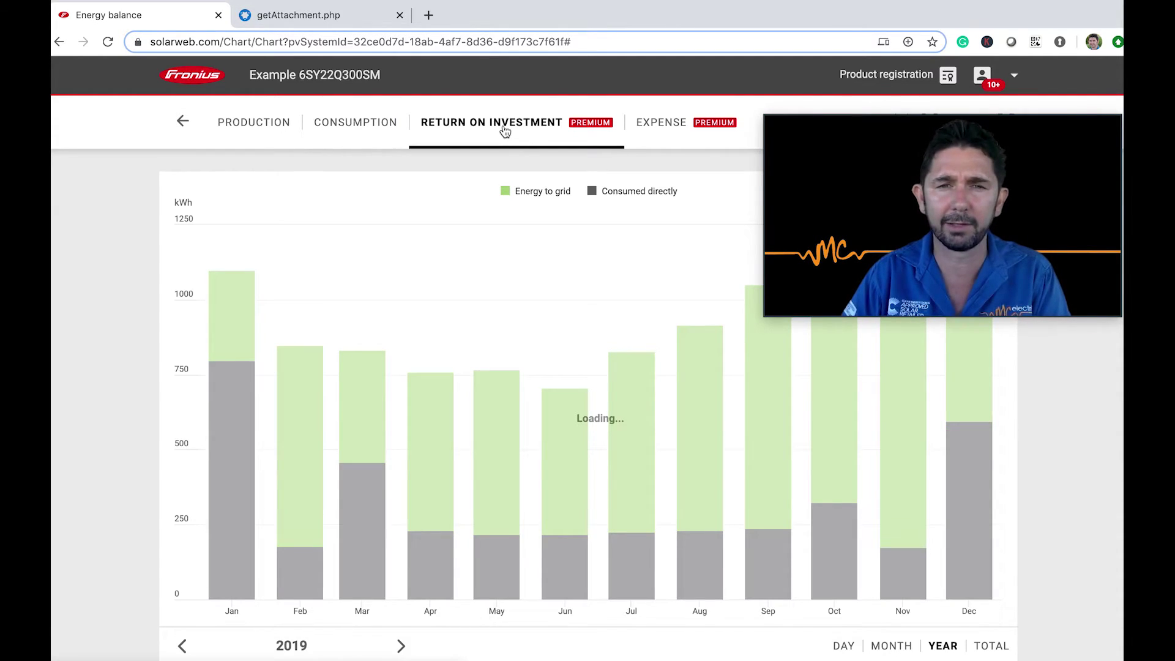
{"action": "left_click", "coordinate": [992, 647]}
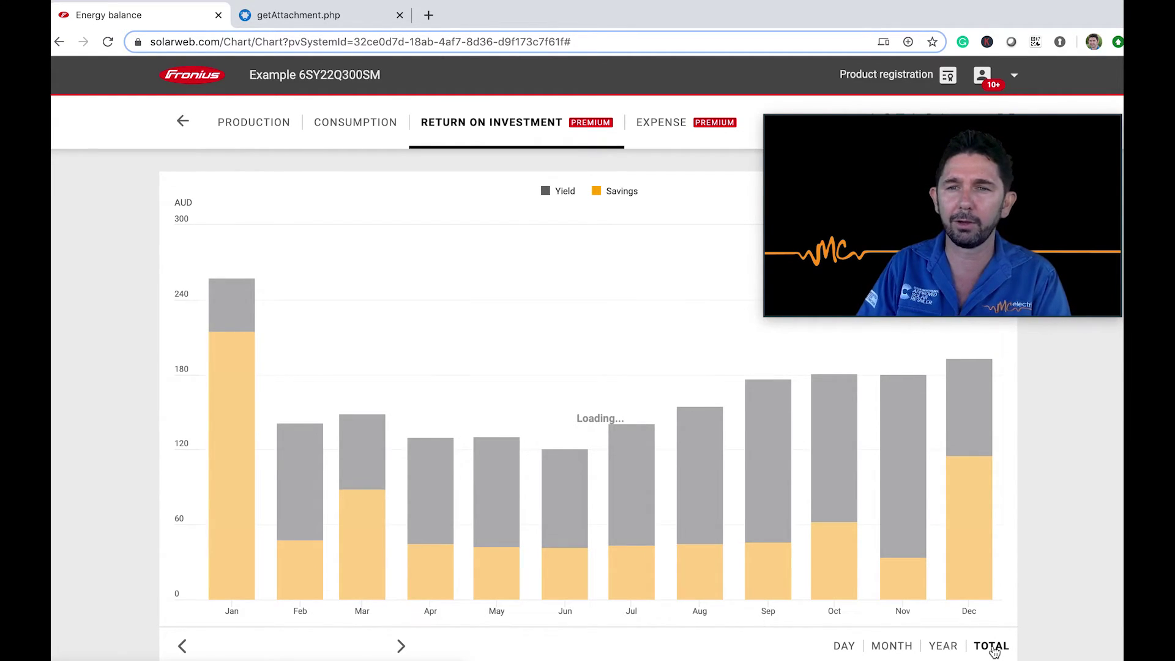
{"action": "mouse_move", "coordinate": [583, 465]}
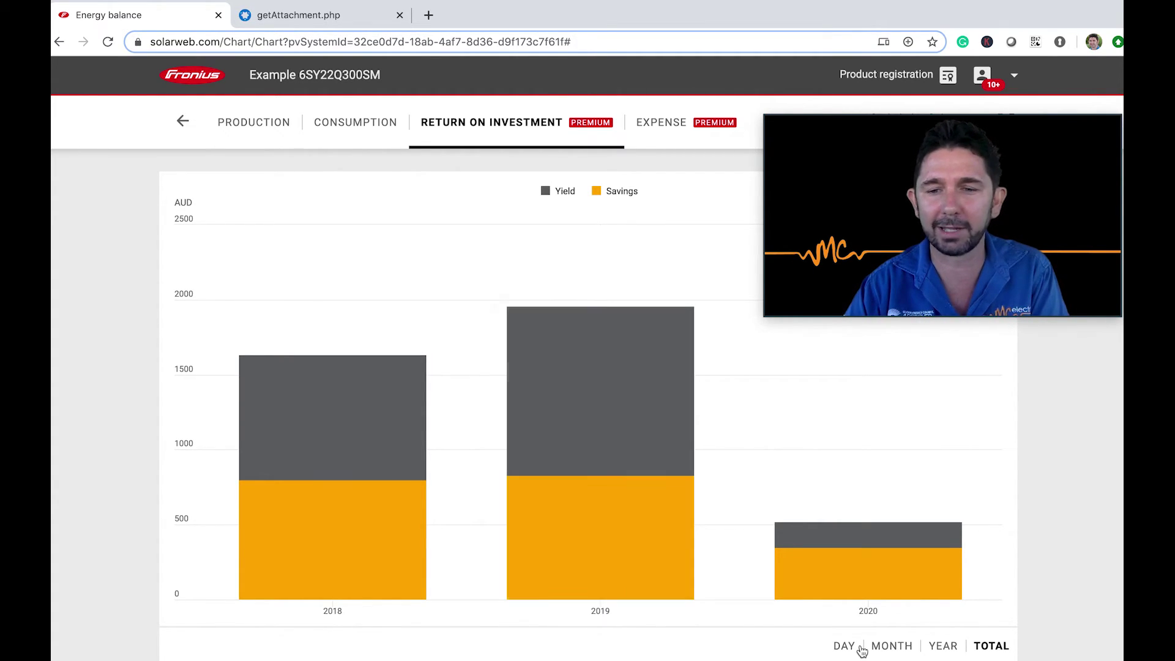
- Break 2019 savings down by month, then show April 2019's daily yield and savings bars
{"action": "left_click", "coordinate": [942, 646]}
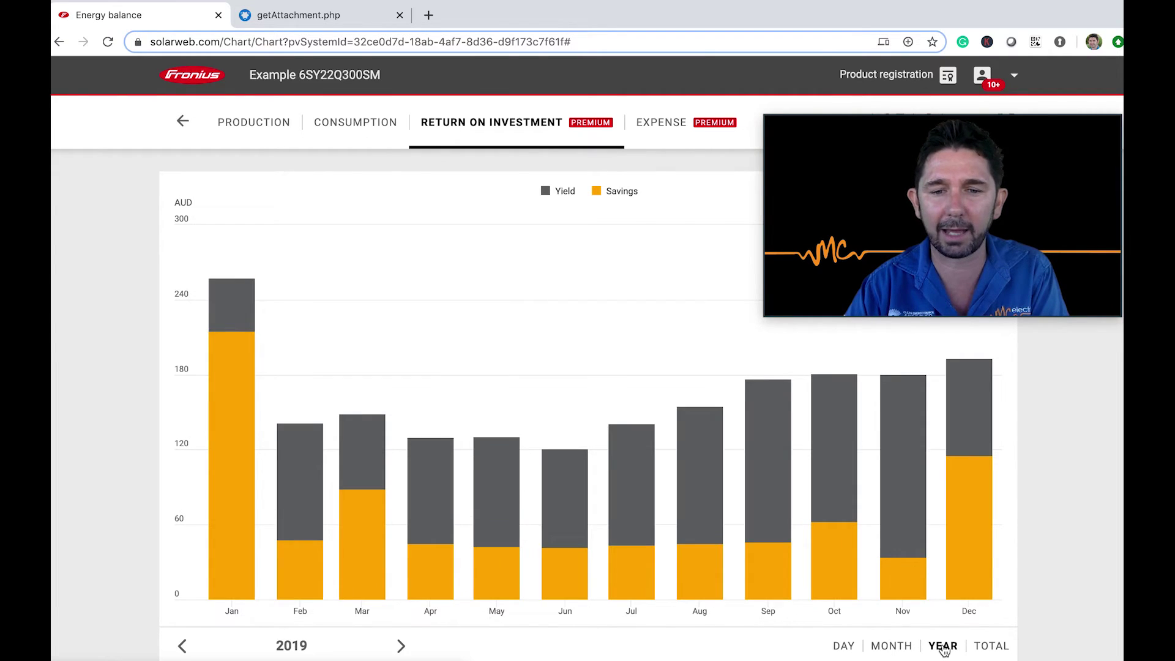
{"action": "mouse_move", "coordinate": [929, 593]}
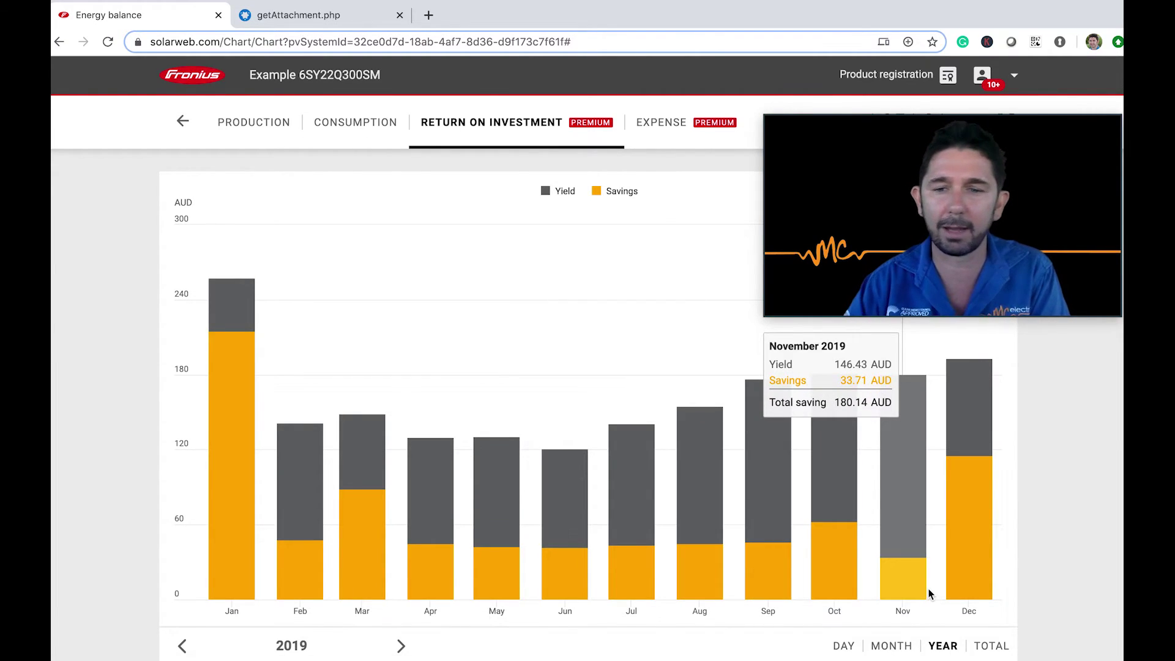
{"action": "left_click", "coordinate": [903, 647]}
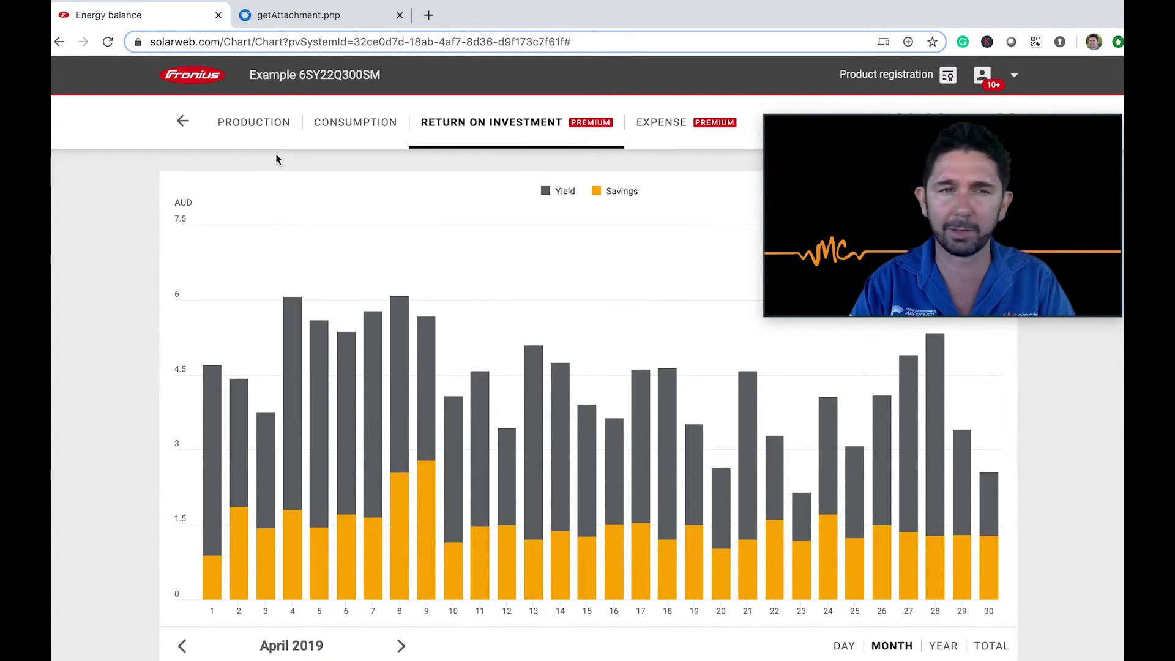
{"action": "mouse_move", "coordinate": [375, 391]}
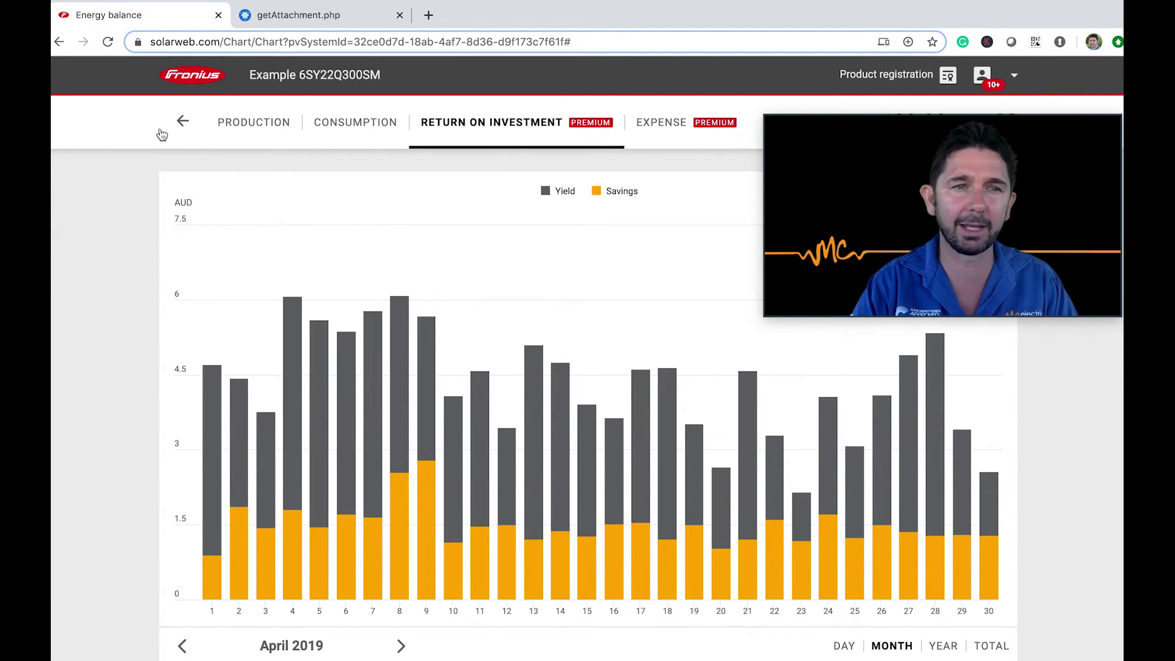
- Recheck the PDF's estimated performance, then go from the system overview to the Analysis section
{"action": "left_click", "coordinate": [329, 18]}
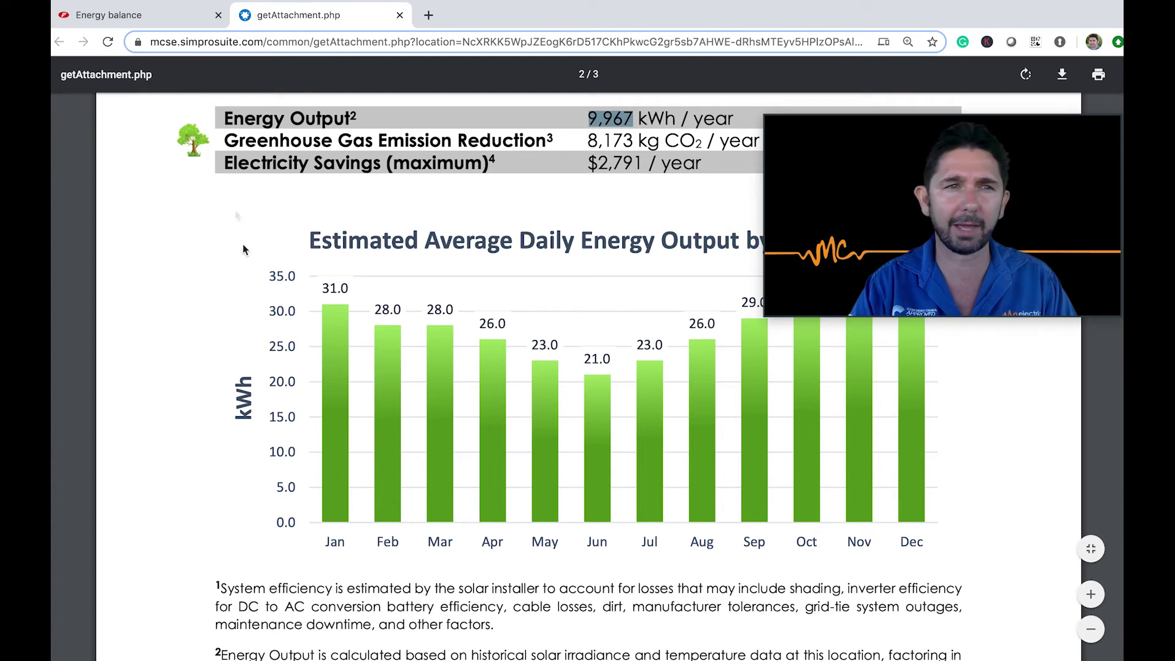
{"action": "left_click", "coordinate": [174, 19]}
{"action": "left_click", "coordinate": [182, 122]}
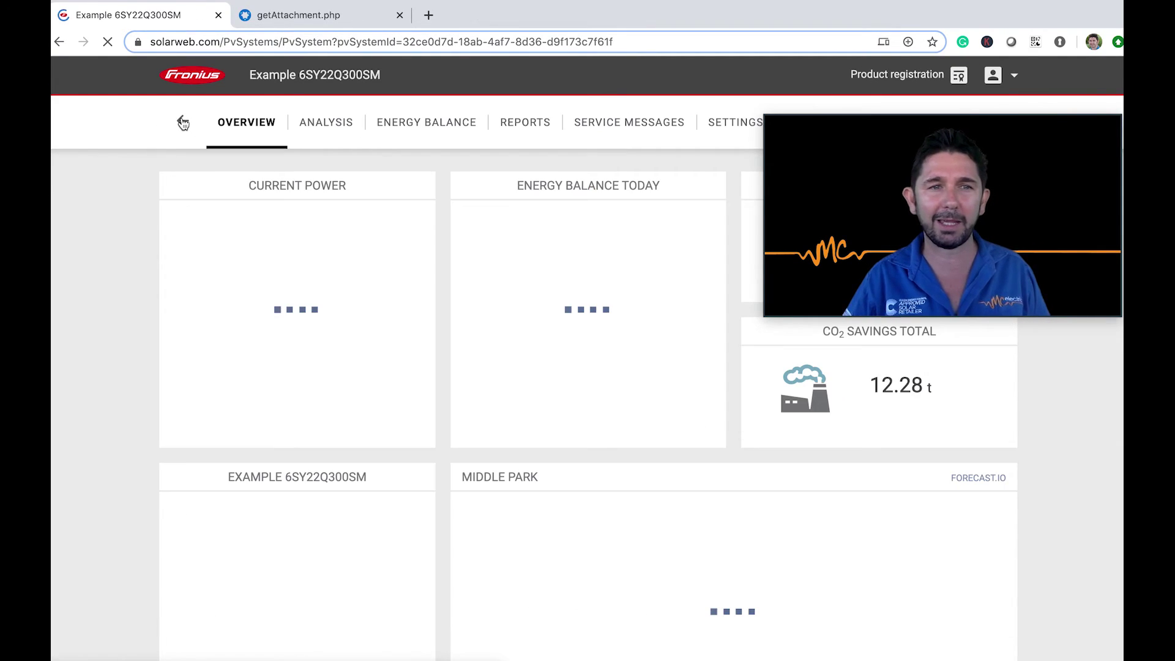
{"action": "left_click", "coordinate": [323, 125]}
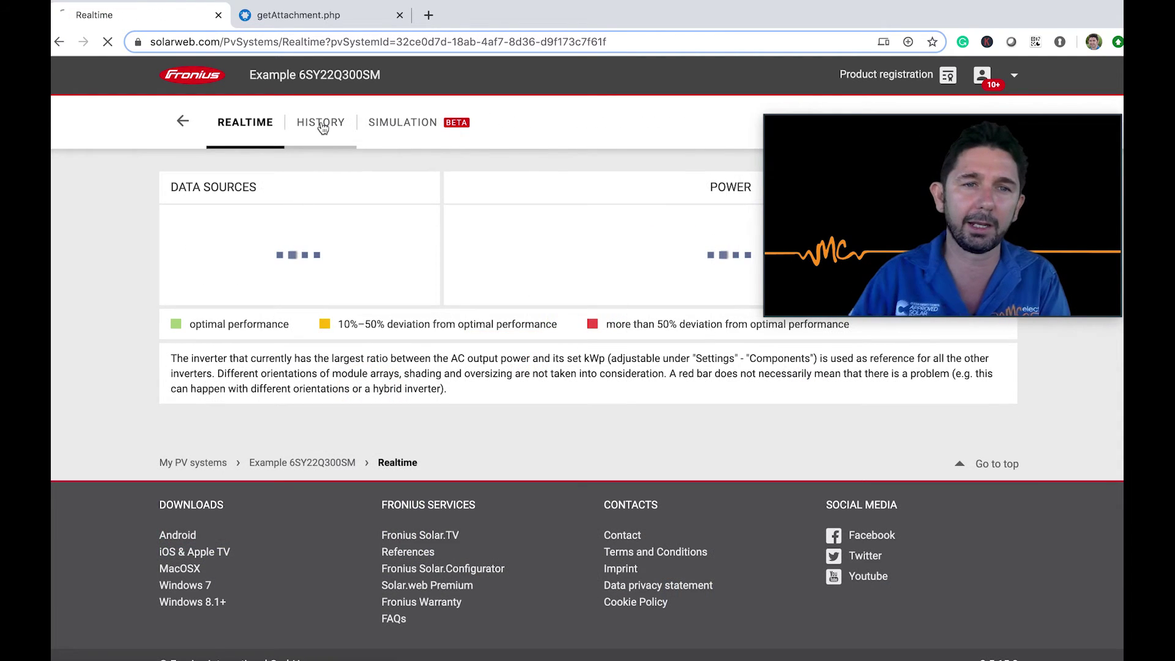
- Open the inverter History chart with its device and channel lists
{"action": "left_click", "coordinate": [323, 126]}
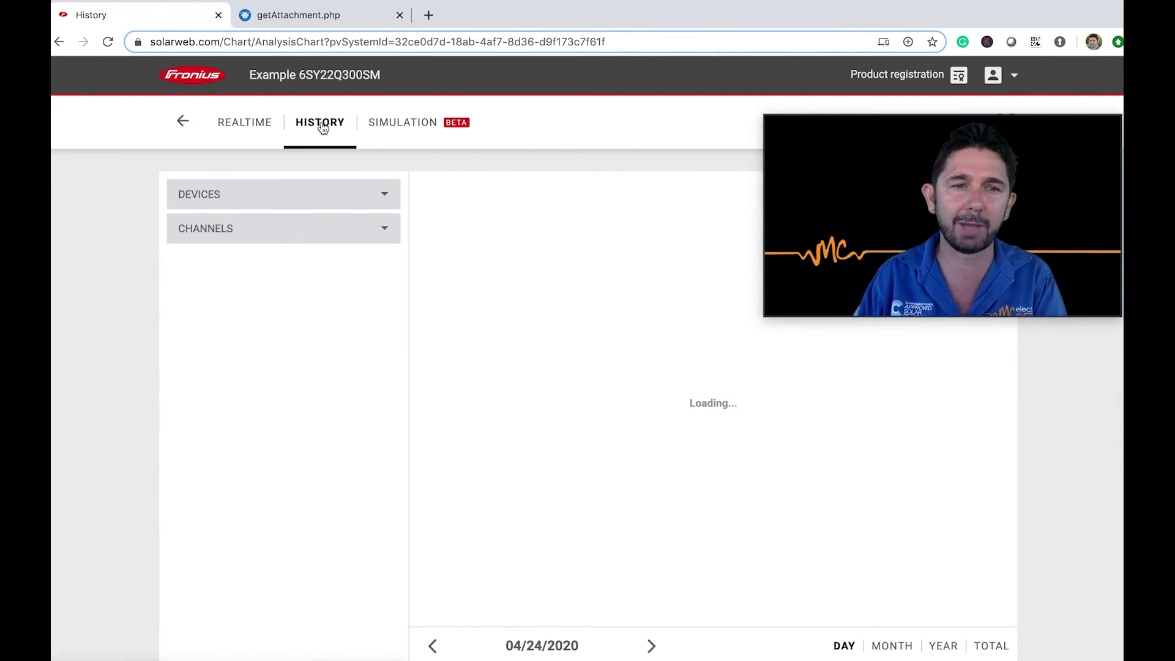
{"action": "left_click", "coordinate": [375, 199]}
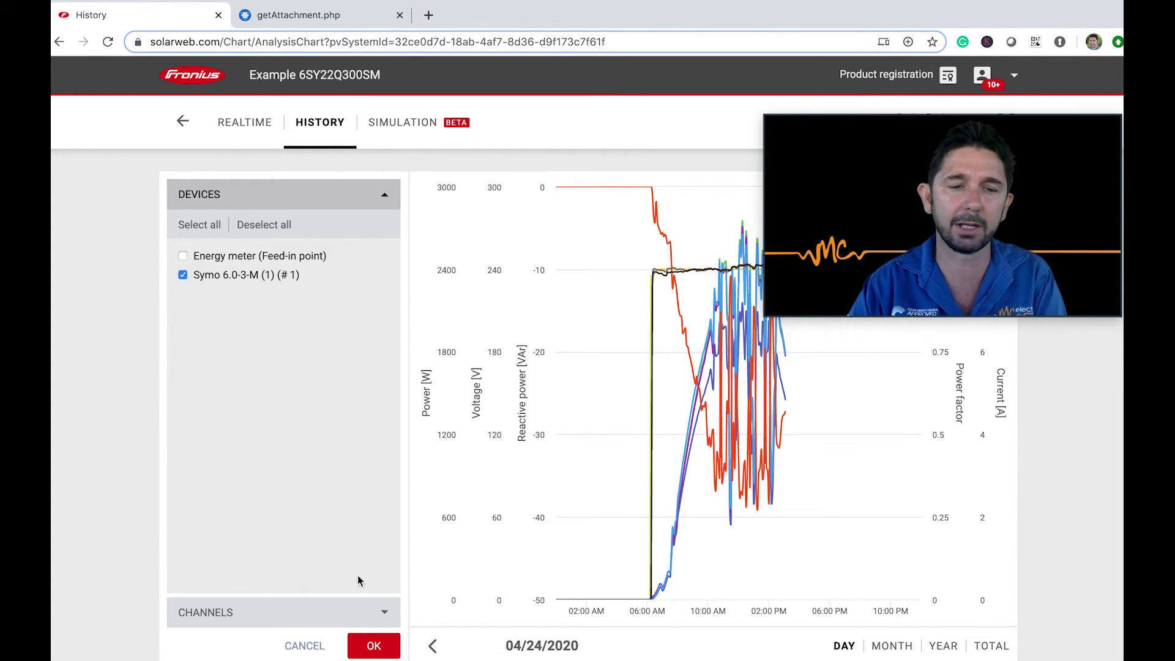
{"action": "left_click", "coordinate": [367, 610]}
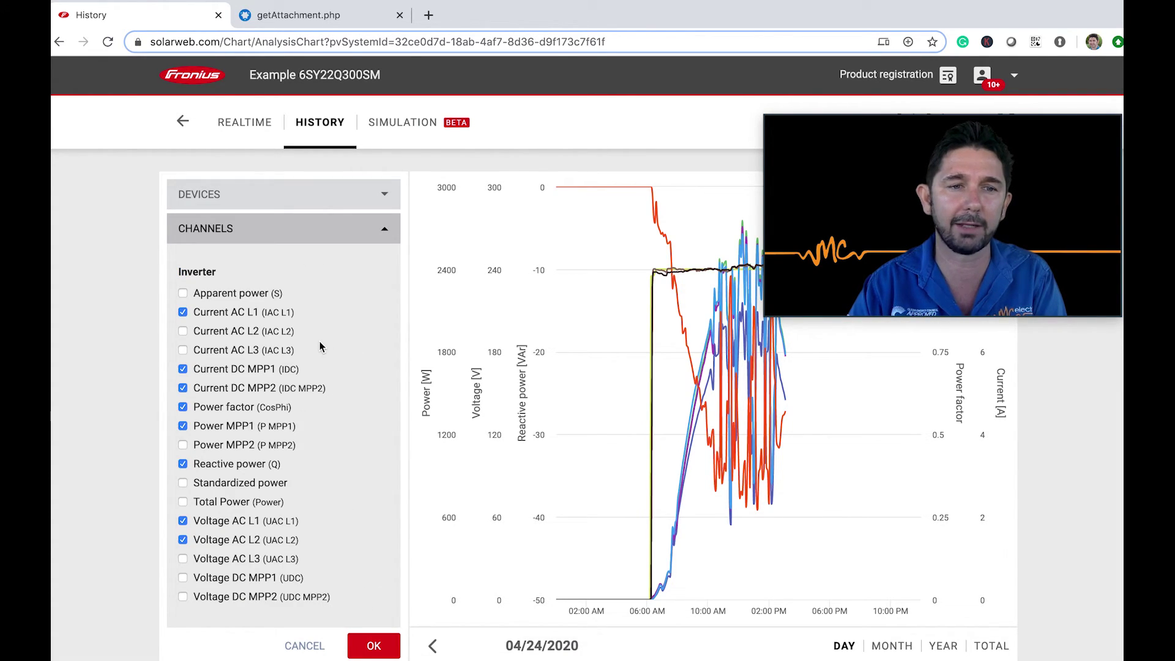
- Drop Current AC L1, Current DC MPP1/MPP2 and Power factor; add Power MPP2, Voltage AC L3, Total Power
{"action": "left_click", "coordinate": [234, 318]}
{"action": "left_click", "coordinate": [211, 370]}
{"action": "left_click", "coordinate": [208, 447]}
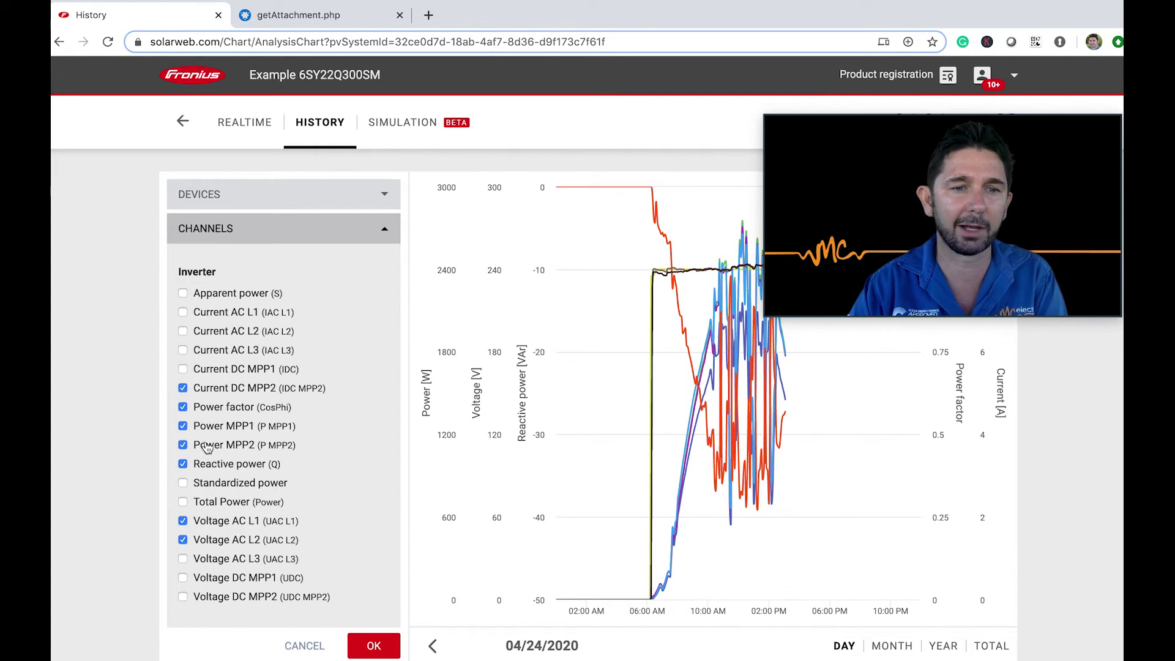
{"action": "left_click", "coordinate": [210, 407]}
{"action": "left_click", "coordinate": [219, 389]}
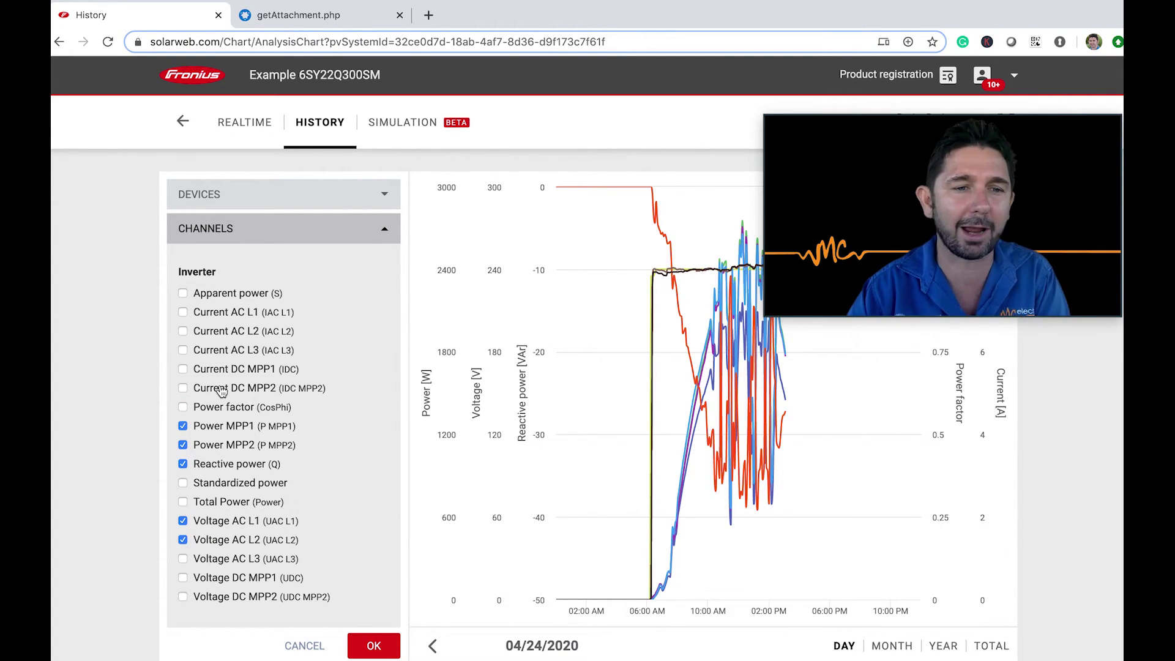
{"action": "left_click", "coordinate": [203, 562]}
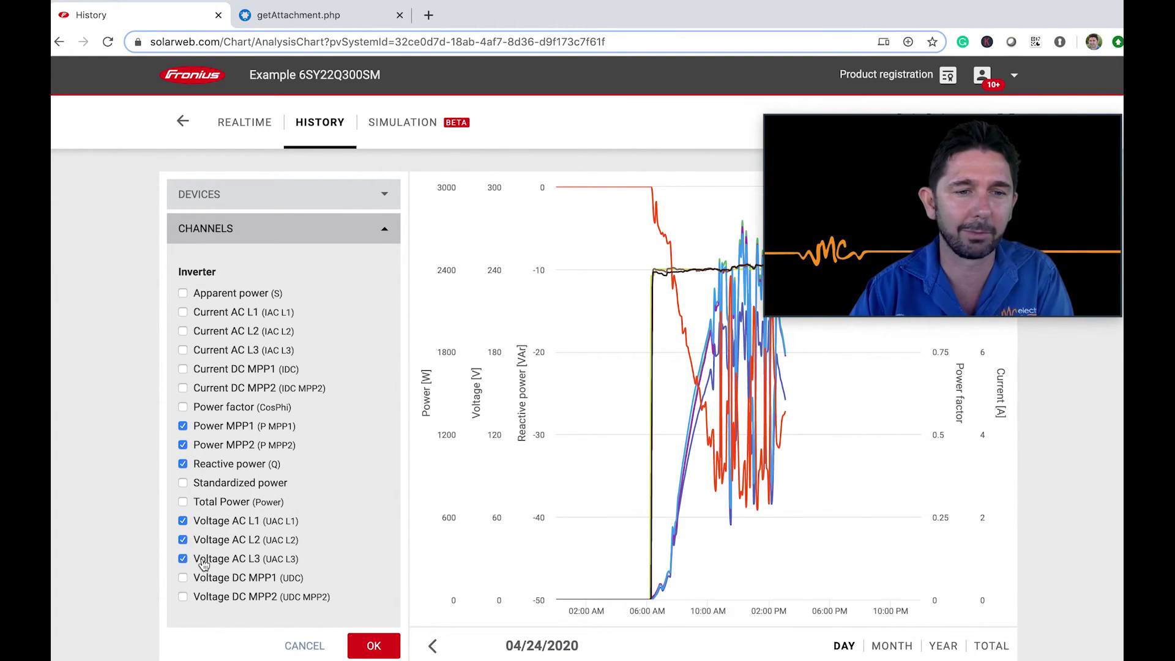
{"action": "left_click", "coordinate": [228, 503]}
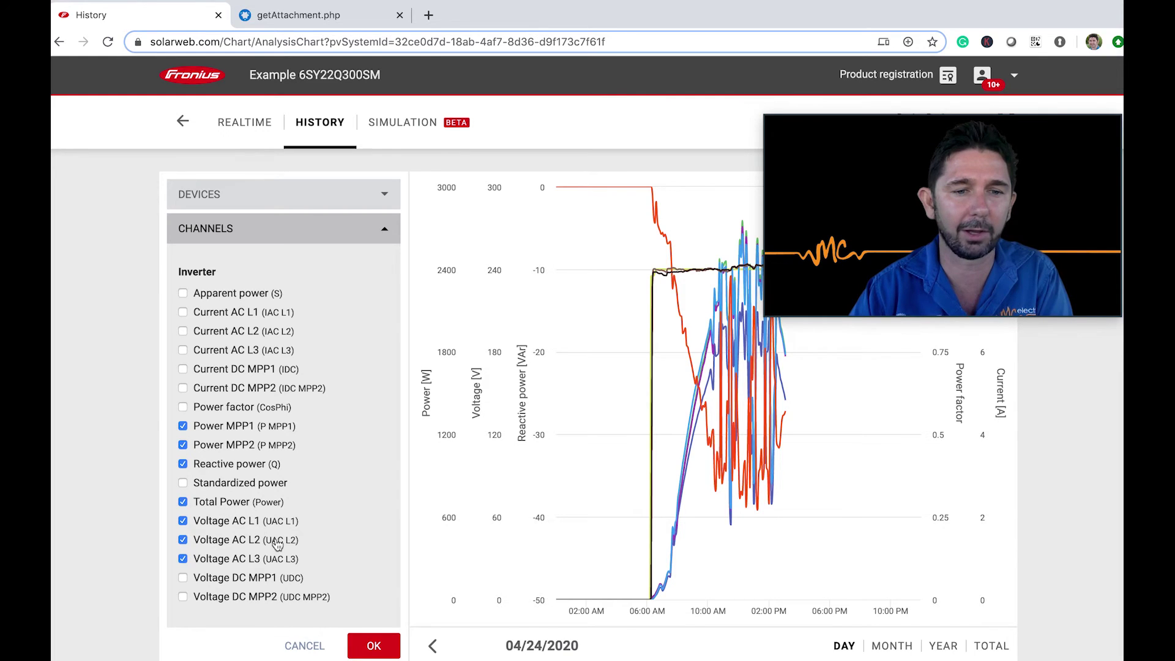
{"action": "left_click", "coordinate": [370, 644]}
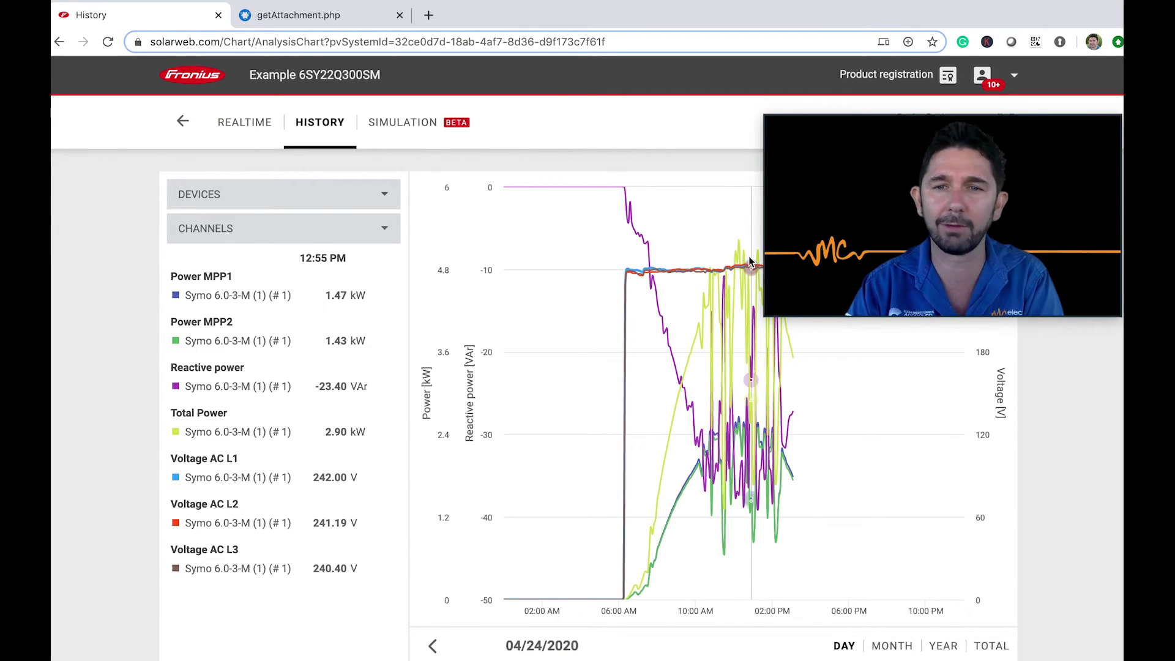
- Step the History chart back two days to 04/22/2020, then return to the overview dashboard
{"action": "left_click", "coordinate": [433, 647]}
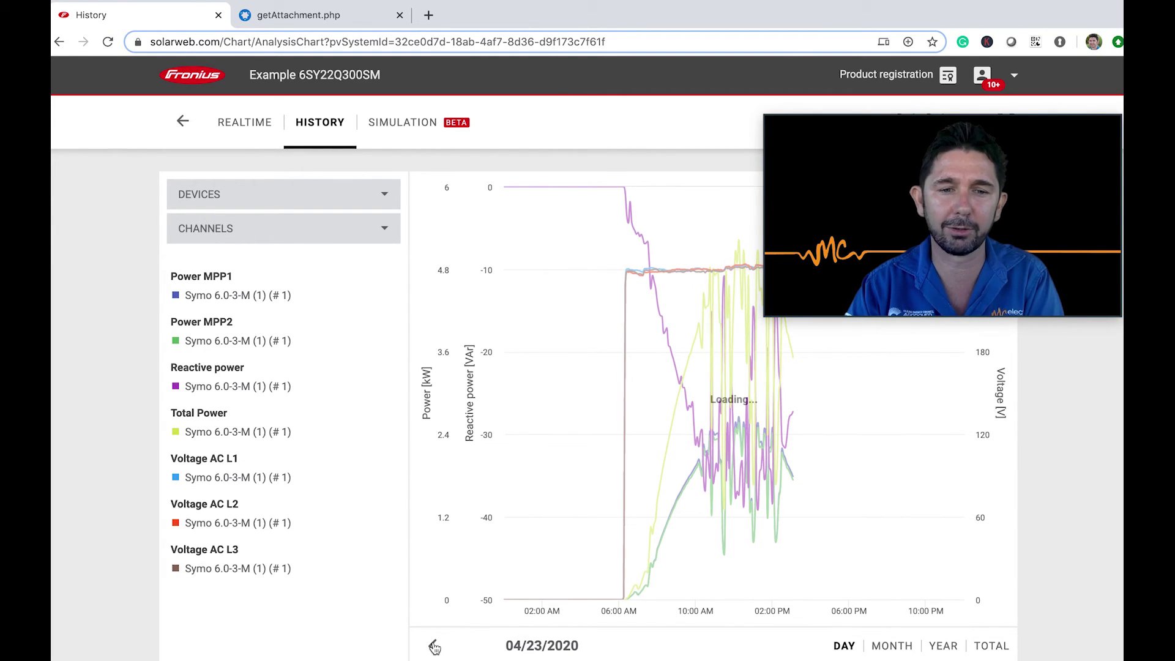
{"action": "left_click", "coordinate": [434, 646]}
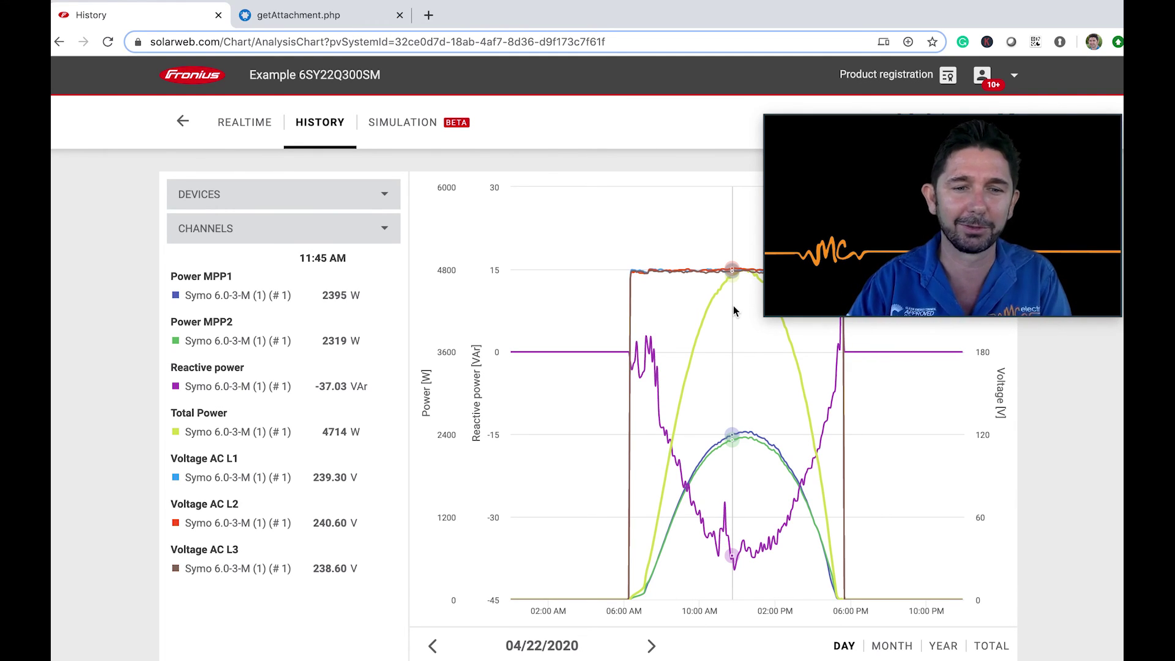
{"action": "left_click", "coordinate": [183, 124]}
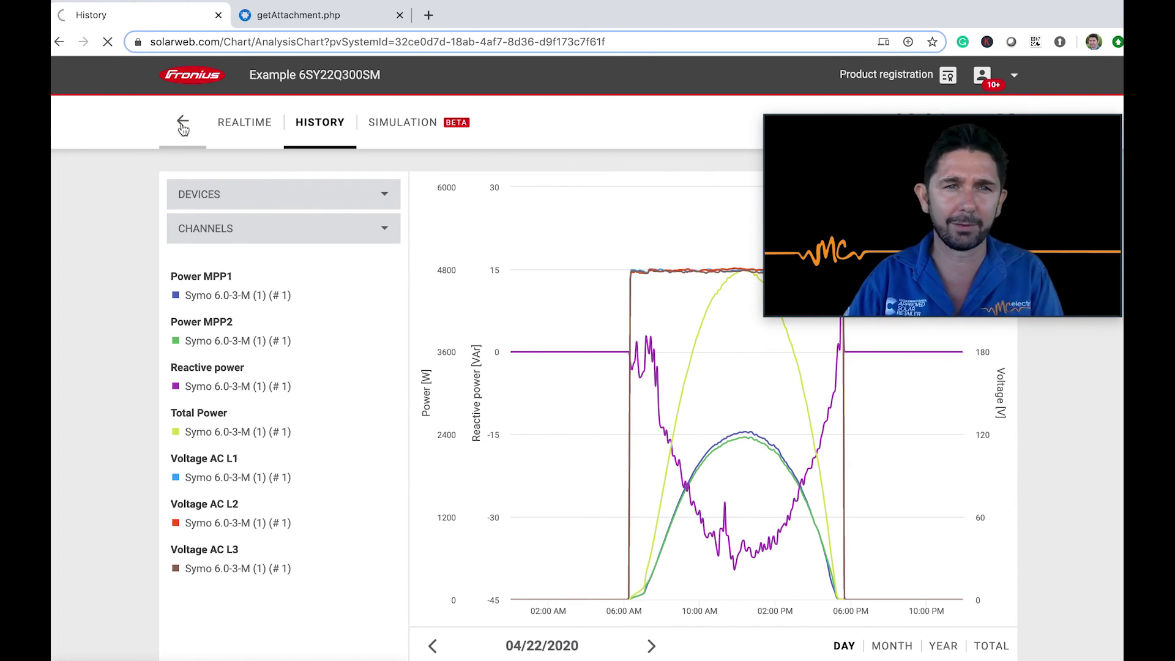